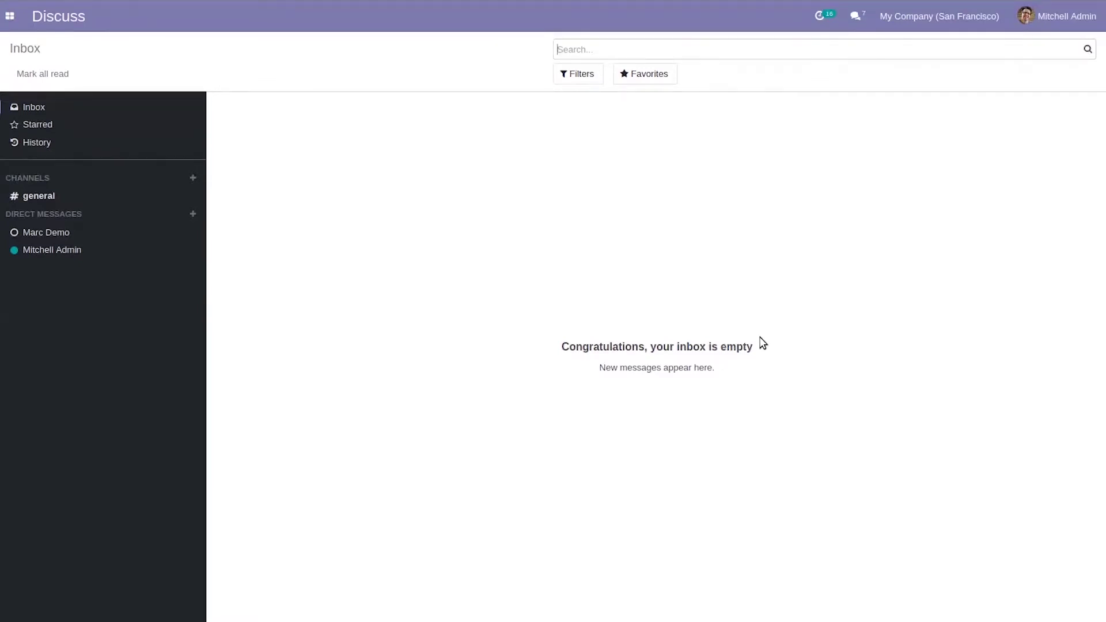
- Open the Sales settings and search them for "packa" to check the product packaging options
{"action": "left_click", "coordinate": [8, 17]}
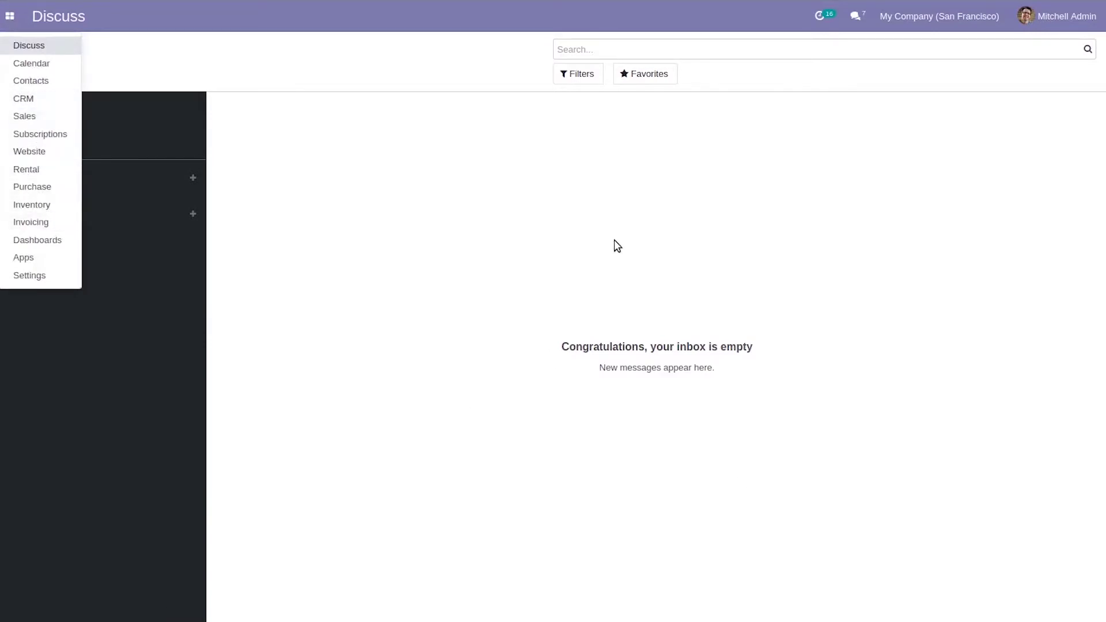
{"action": "left_click", "coordinate": [12, 119]}
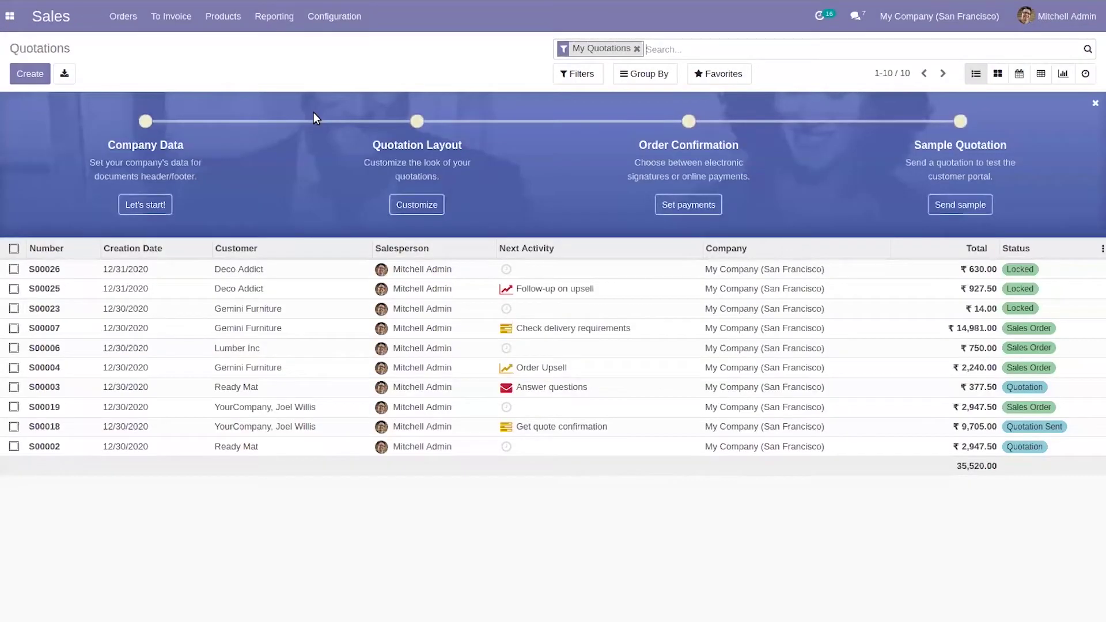
{"action": "left_click", "coordinate": [321, 29]}
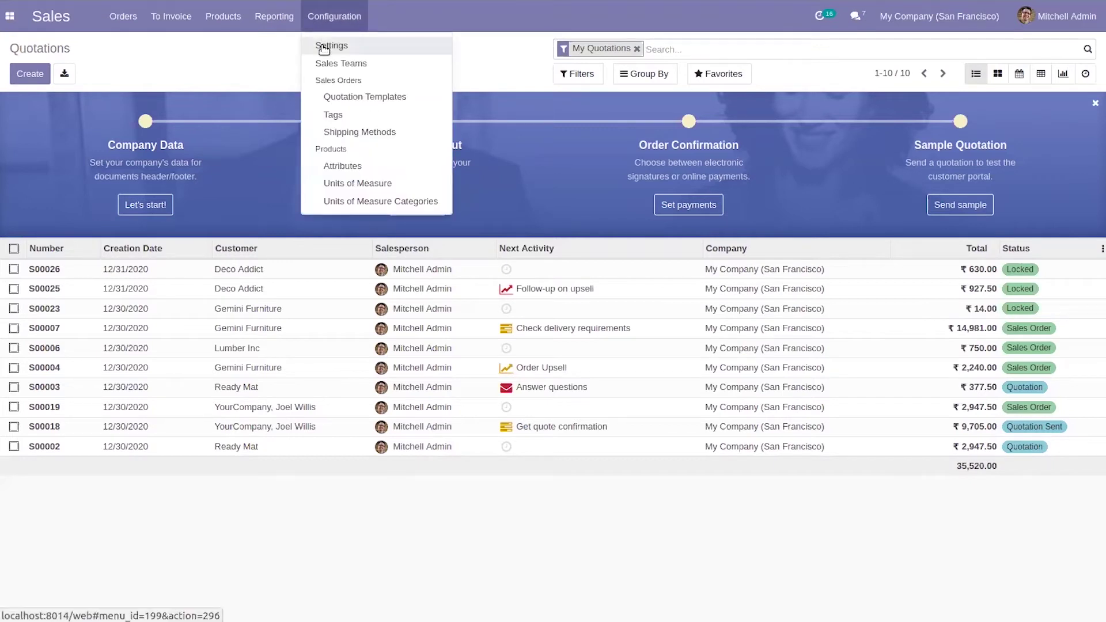
{"action": "left_click", "coordinate": [324, 46]}
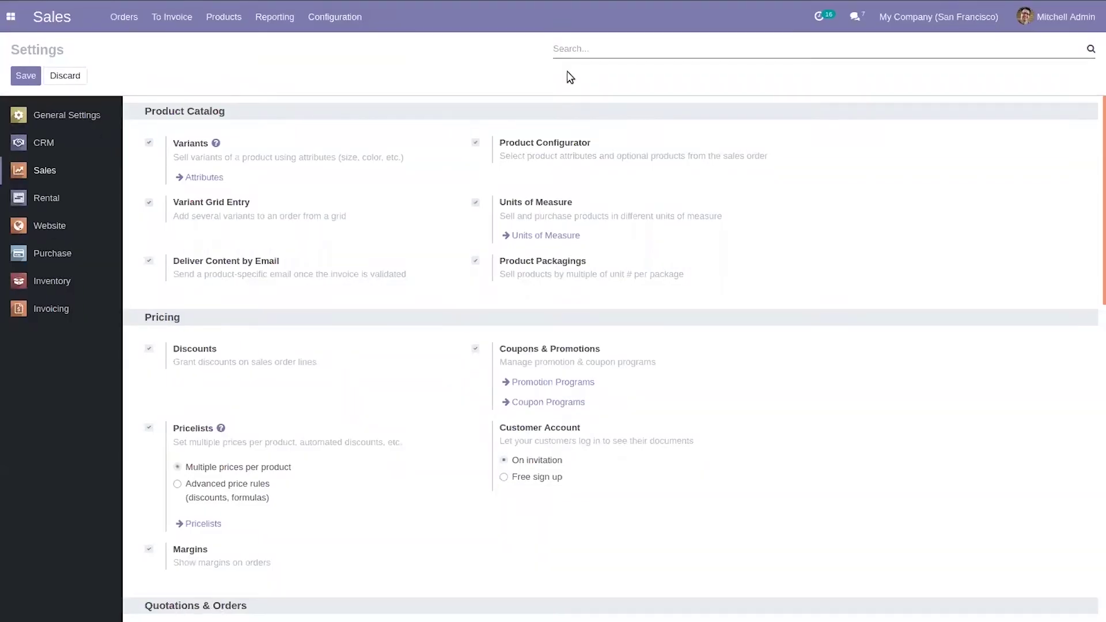
{"action": "type", "text": "packa"}
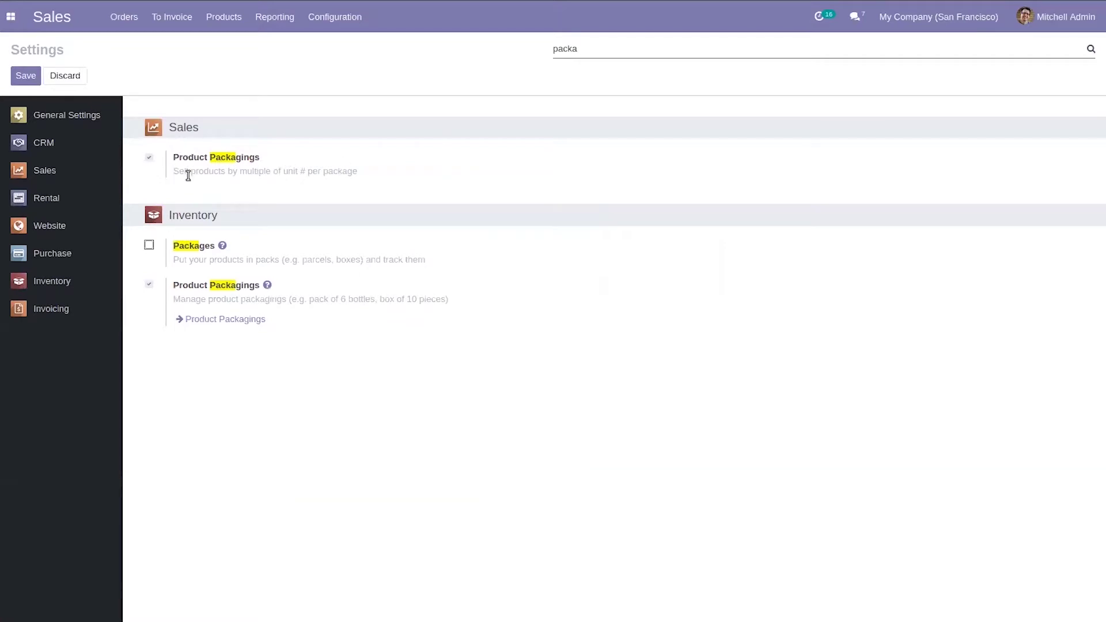
- Open the Pedal Bin product from the Sales product list for editing
{"action": "left_click", "coordinate": [206, 13]}
{"action": "left_click", "coordinate": [235, 45]}
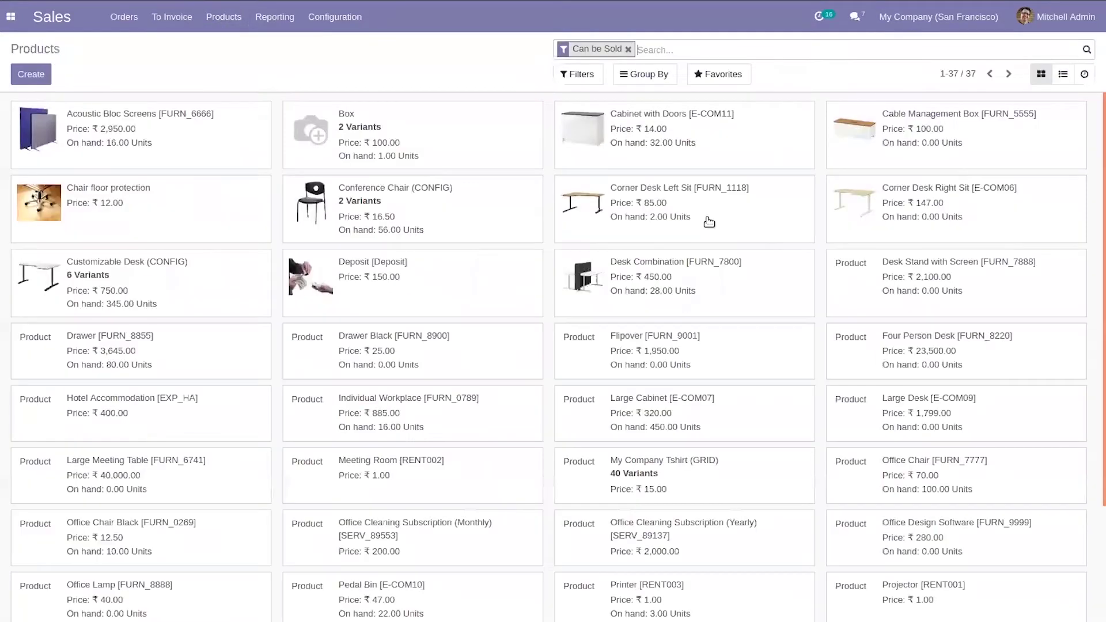
{"action": "mouse_move", "coordinate": [1095, 180]}
{"action": "left_mouse_down"}
{"action": "mouse_move", "coordinate": [1098, 335]}
{"action": "mouse_move", "coordinate": [1096, 166]}
{"action": "left_mouse_up"}
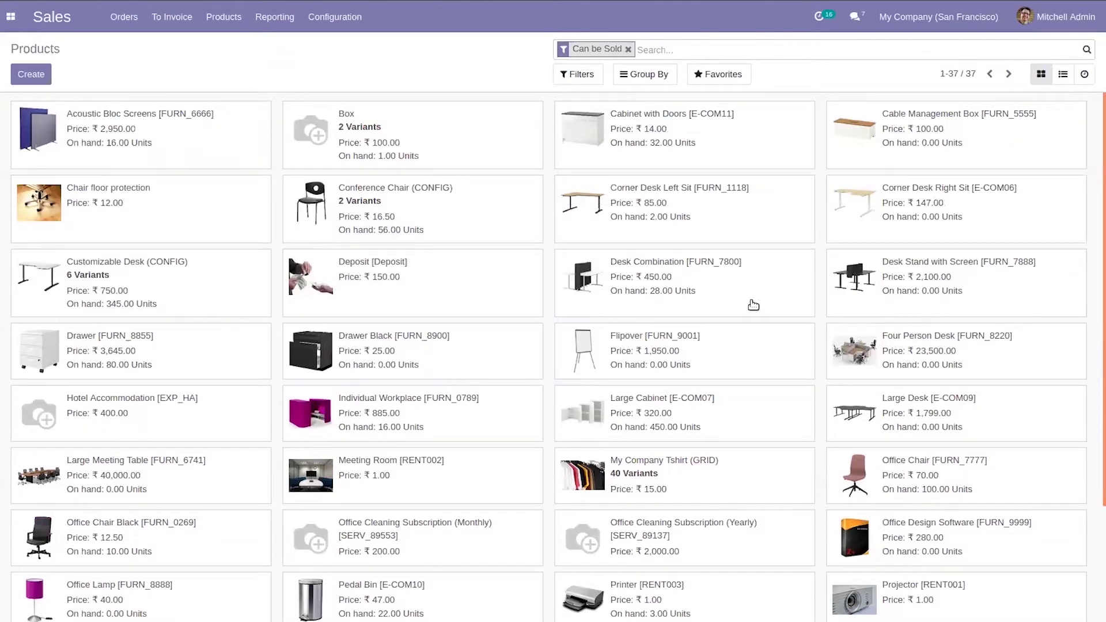
{"action": "left_click_drag", "start_coordinate": [1097, 300], "coordinate": [1093, 407]}
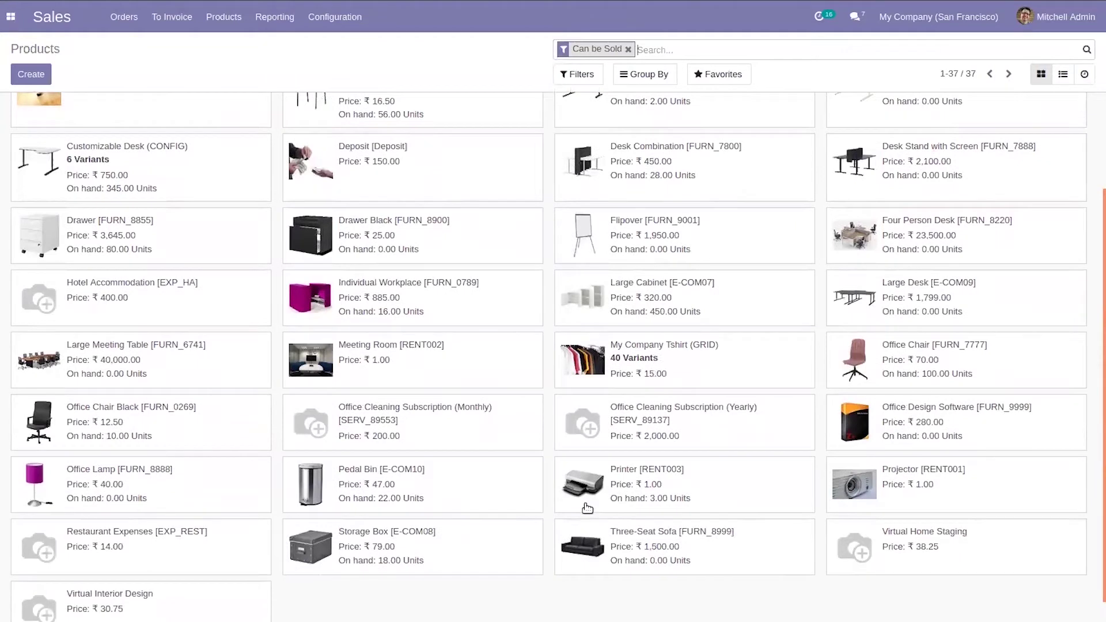
{"action": "left_click", "coordinate": [503, 473]}
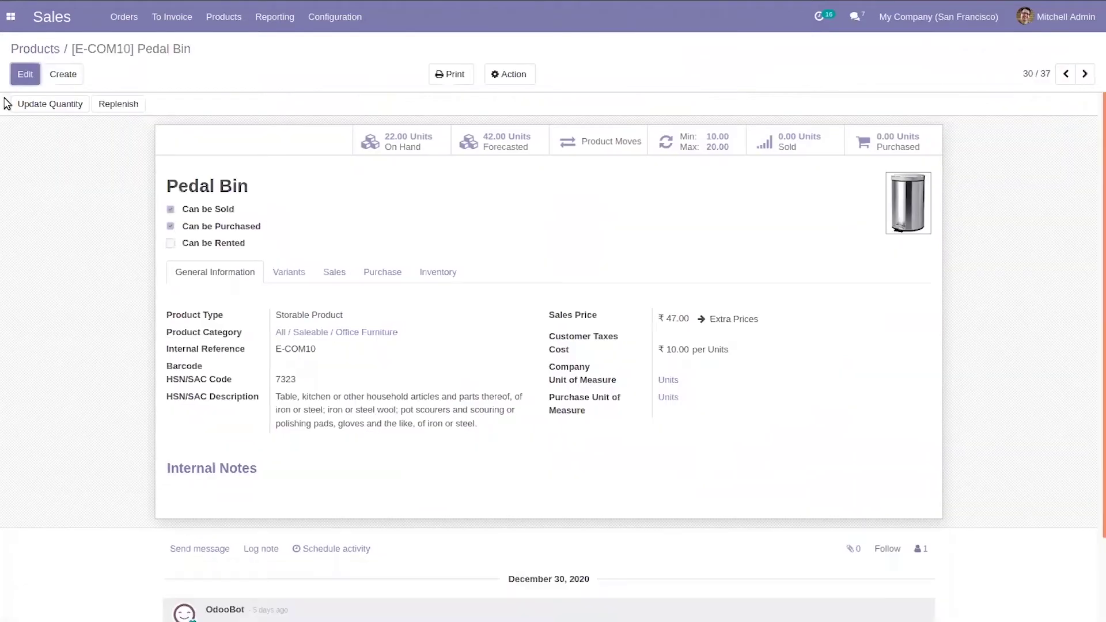
{"action": "left_click", "coordinate": [25, 74]}
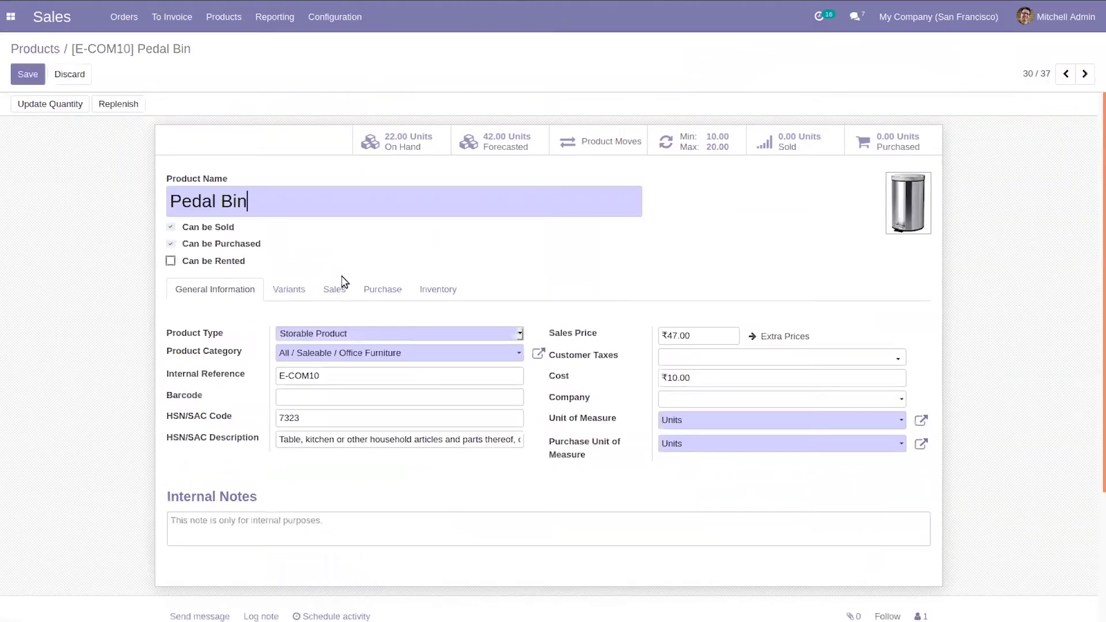
- Start a new packaging line in the Pedal Bin's inventory details
{"action": "left_click_drag", "start_coordinate": [1097, 301], "coordinate": [1097, 380]}
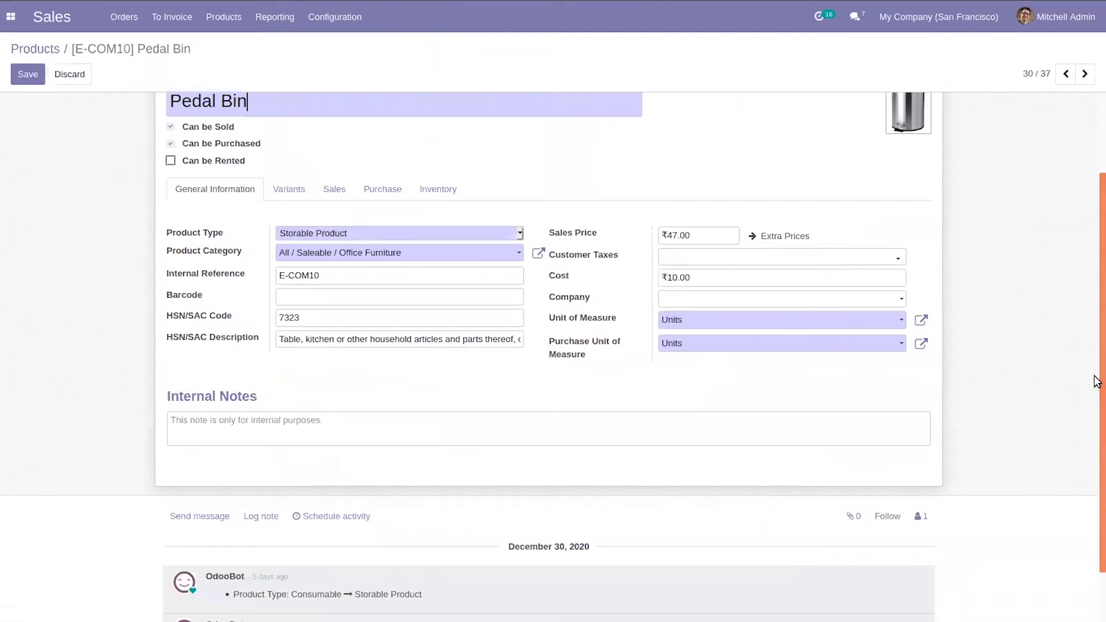
{"action": "left_click", "coordinate": [435, 188]}
{"action": "left_click_drag", "start_coordinate": [1096, 326], "coordinate": [1097, 425]}
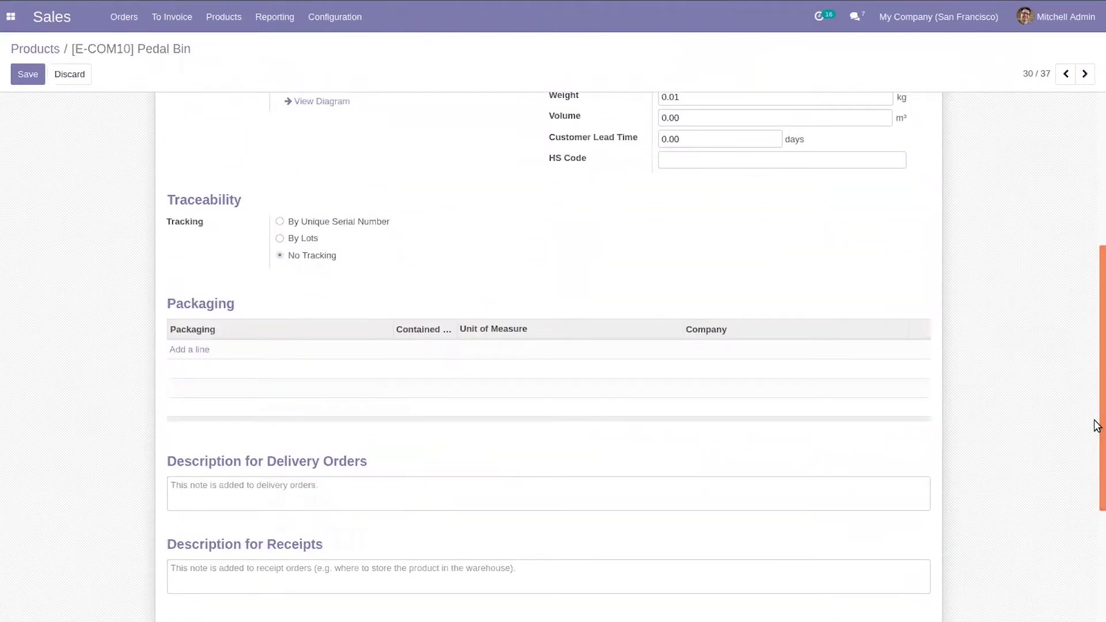
{"action": "left_click", "coordinate": [190, 350]}
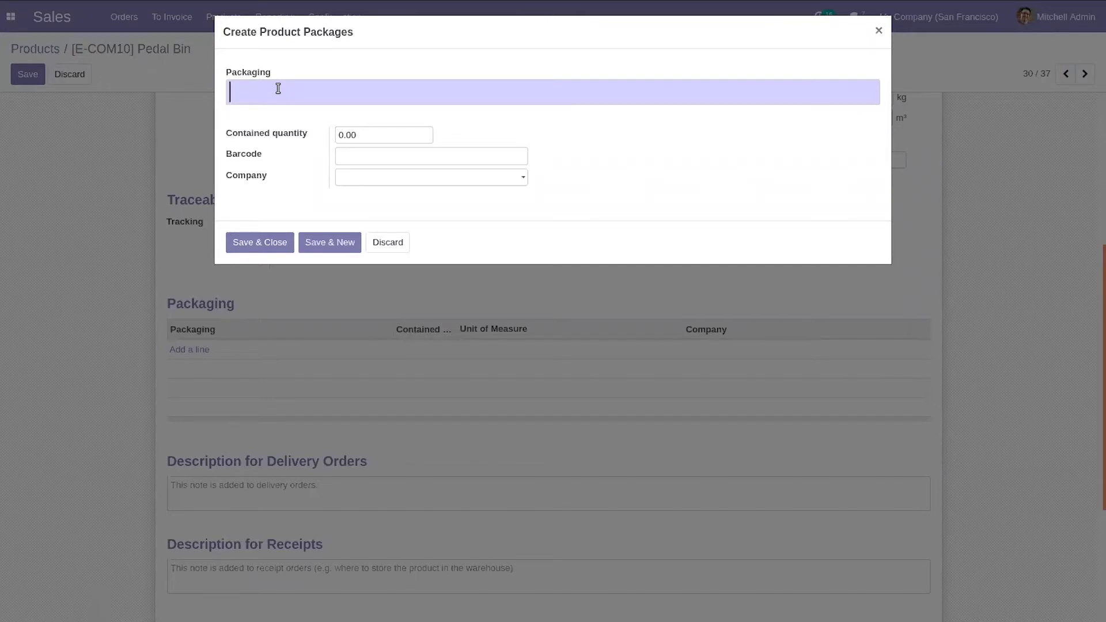
{"action": "type", "text": "Pedal bin"}
{"action": "key", "text": "BackSpace"}
{"action": "key", "text": "BackSpace"}
{"action": "key", "text": "BackSpace"}
{"action": "key", "text": "BackSpace"}
{"action": "key", "text": "BackSpace"}
{"action": "key", "text": "BackSpace"}
{"action": "key", "text": "BackSpace"}
{"action": "key", "text": "BackSpace"}
{"action": "key", "text": "BackSpace"}
- Name the new packaging "Pack of 10", set its contained quantity to 10 and save the line
{"action": "type", "text": "Pack 6"}
{"action": "type", "text": "f 10"}
{"action": "left_click", "coordinate": [343, 135]}
{"action": "type", "text": "1"}
{"action": "left_click", "coordinate": [366, 155]}
{"action": "left_click", "coordinate": [347, 179]}
{"action": "left_click", "coordinate": [303, 185]}
{"action": "left_click", "coordinate": [252, 245]}
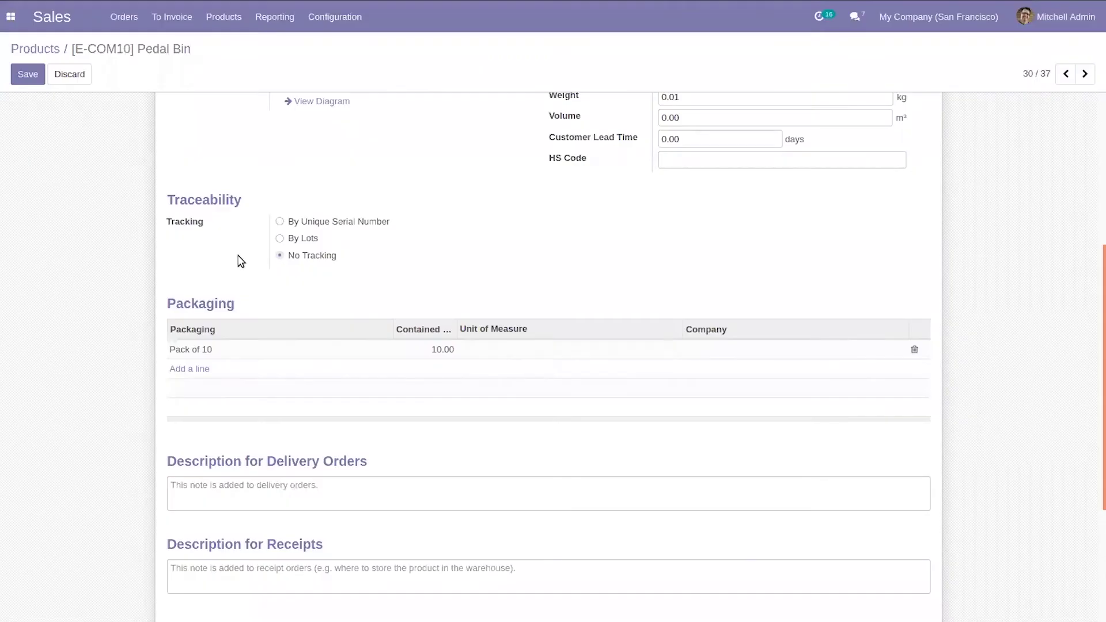
- Add a second packaging named "Pack of 5" with a contained quantity of 5, and save the product
{"action": "left_click", "coordinate": [195, 369]}
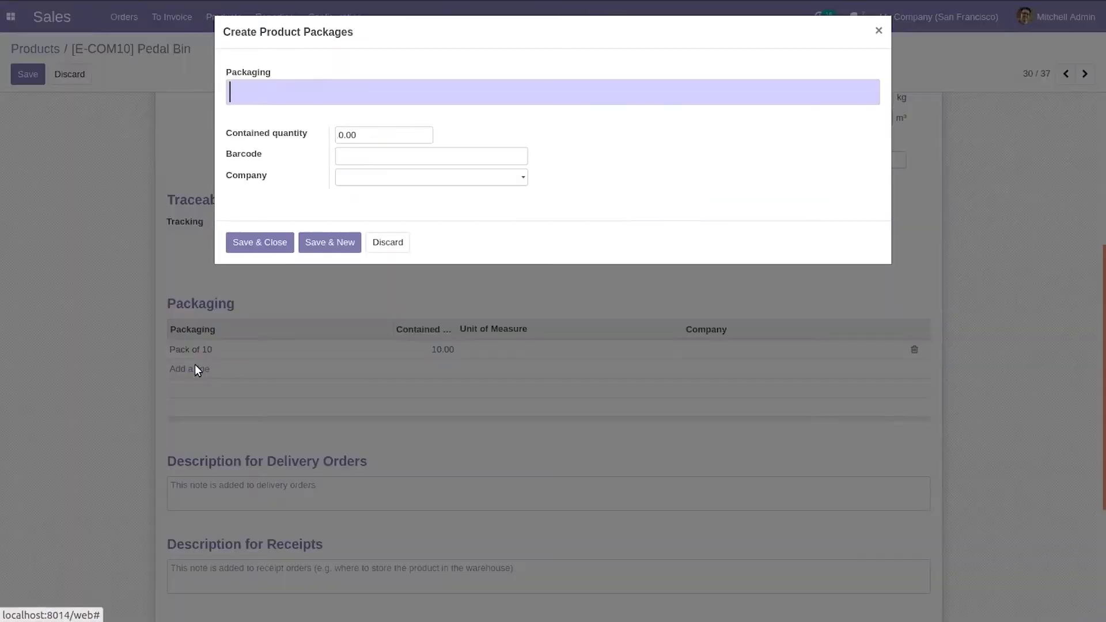
{"action": "type", "text": "Pac"}
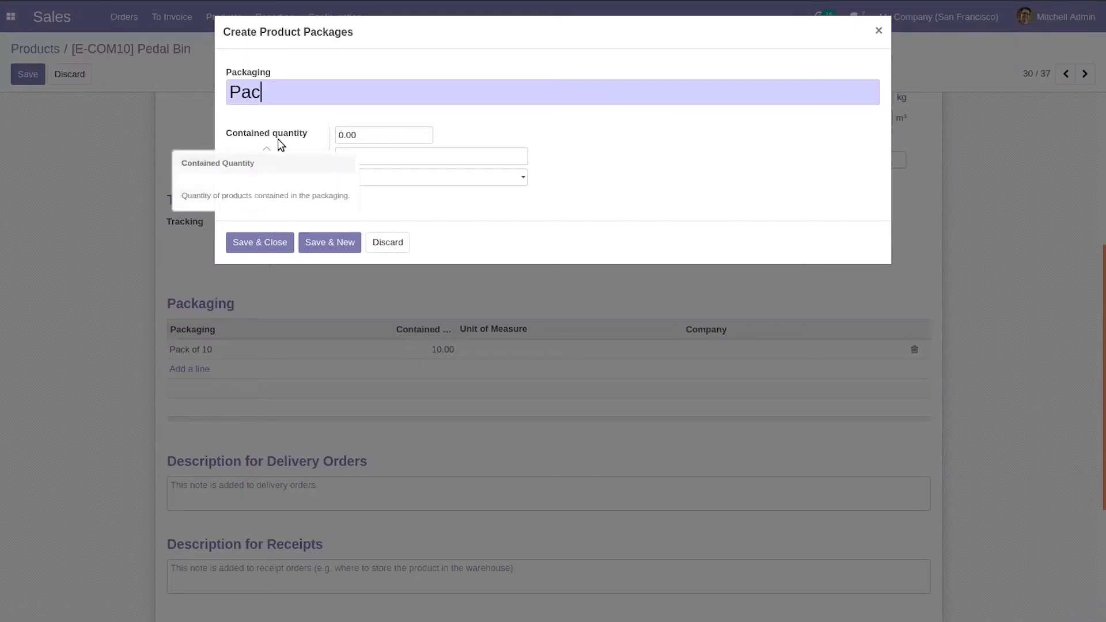
{"action": "type", "text": "k of 5"}
{"action": "double_click", "coordinate": [341, 136]}
{"action": "type", "text": "5"}
{"action": "left_click", "coordinate": [261, 241]}
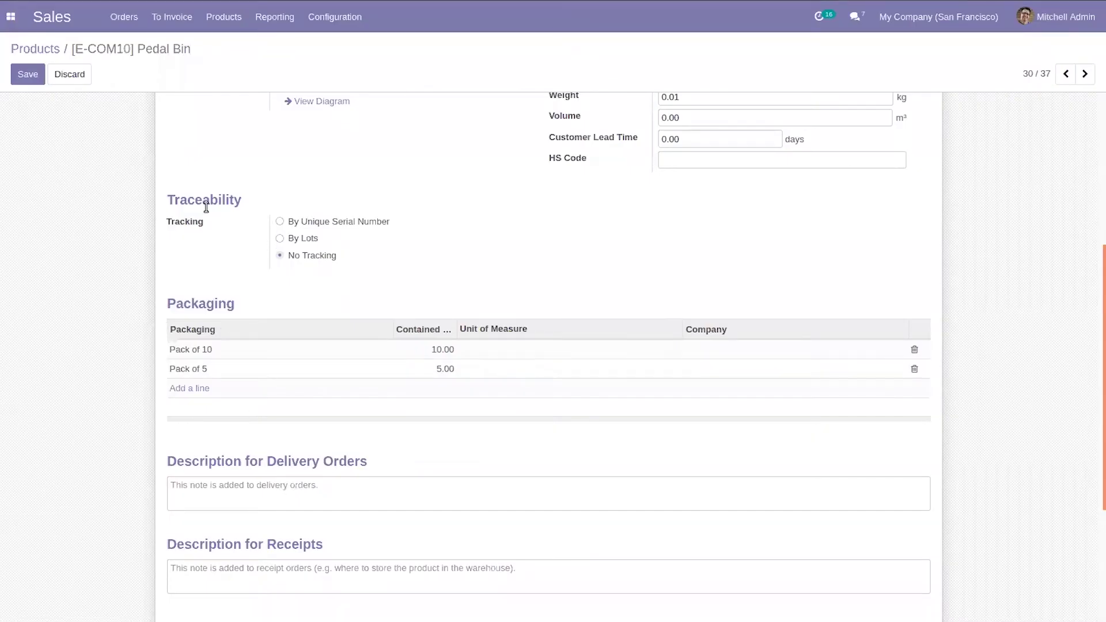
{"action": "left_click", "coordinate": [20, 70]}
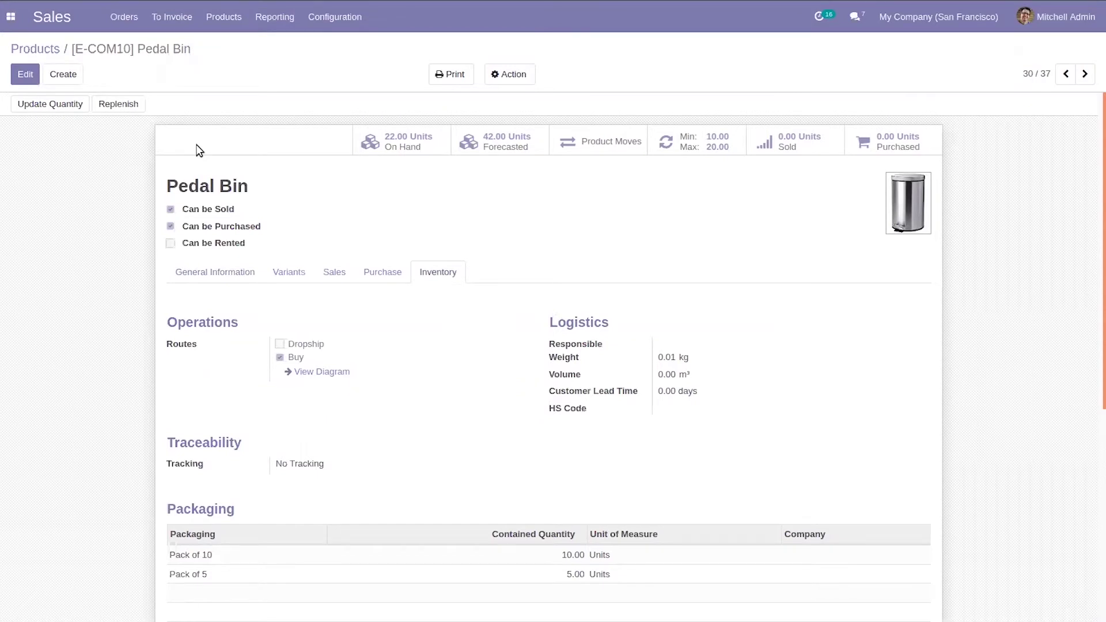
- Create a new sales order with Registered Customer as the customer
{"action": "left_click", "coordinate": [123, 17]}
{"action": "left_click", "coordinate": [137, 65]}
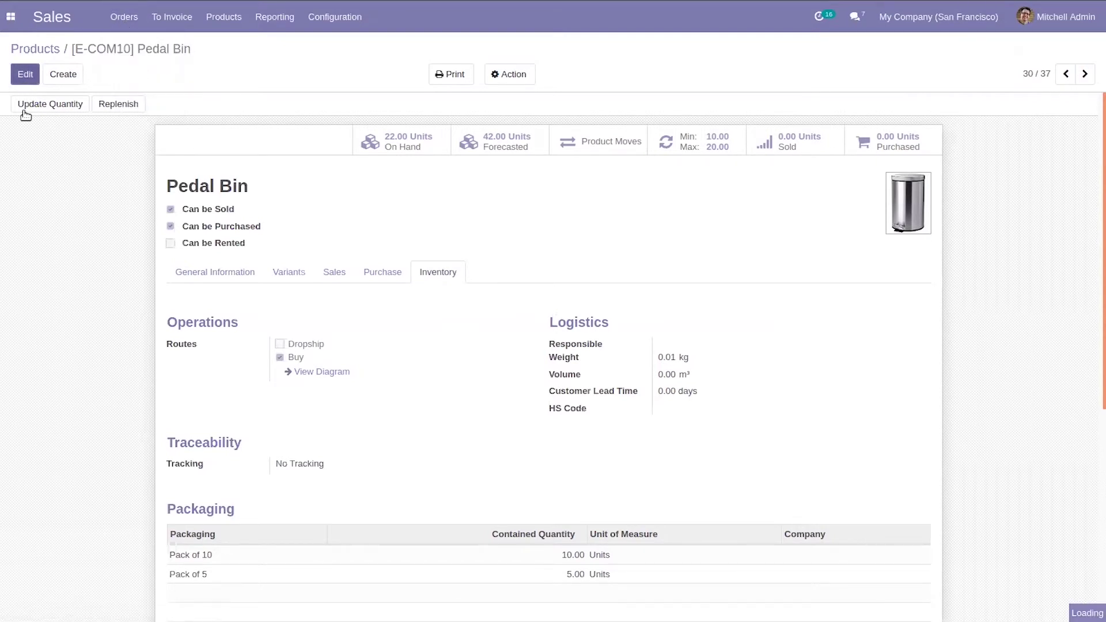
{"action": "left_click", "coordinate": [40, 72]}
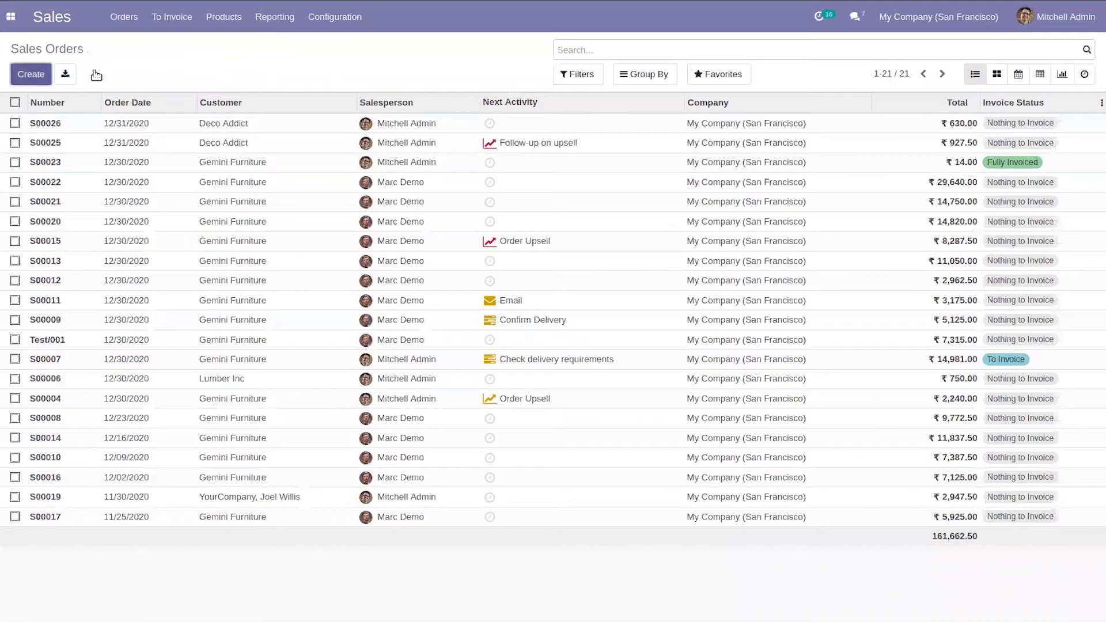
{"action": "left_click", "coordinate": [316, 224]}
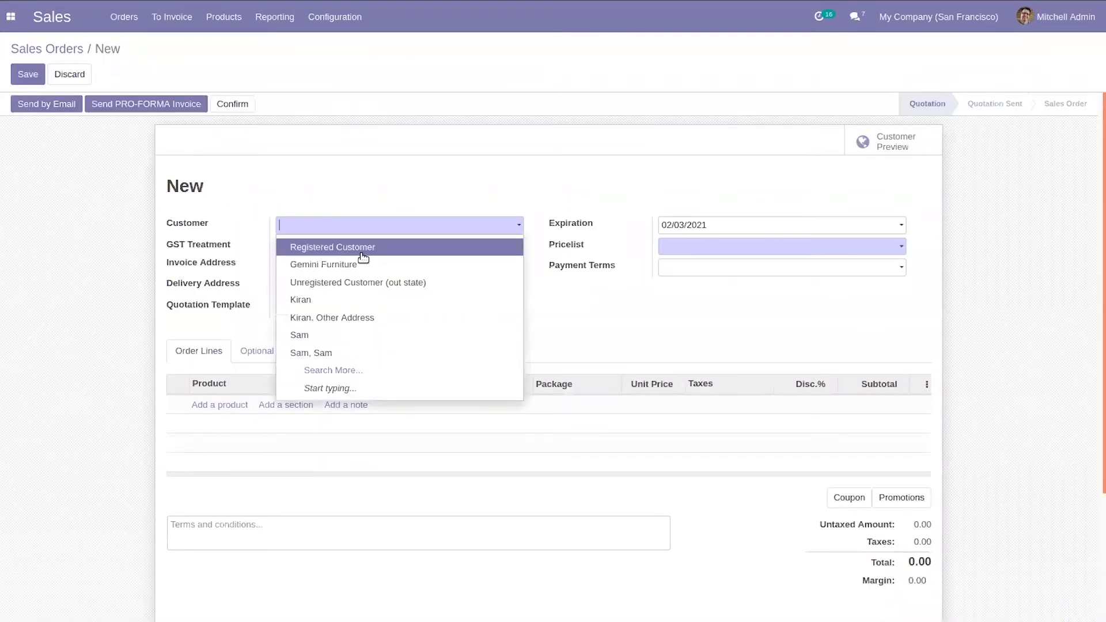
{"action": "left_click", "coordinate": [360, 252]}
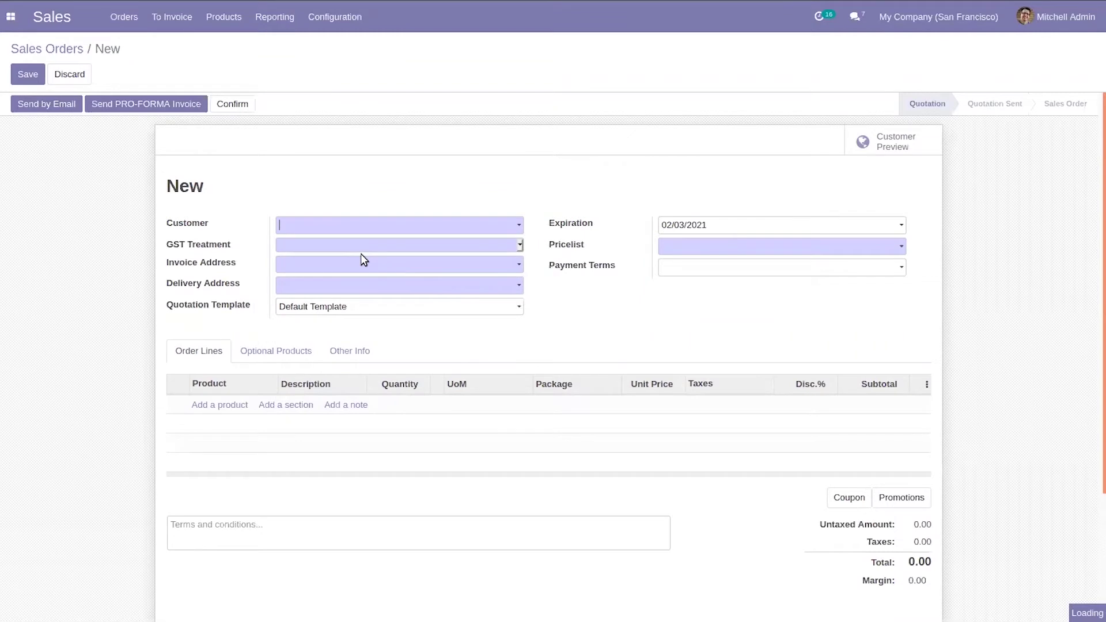
- Add the [E-COM10] Pedal Bin product to the order lines
{"action": "left_click", "coordinate": [209, 413]}
{"action": "type", "text": "ped"}
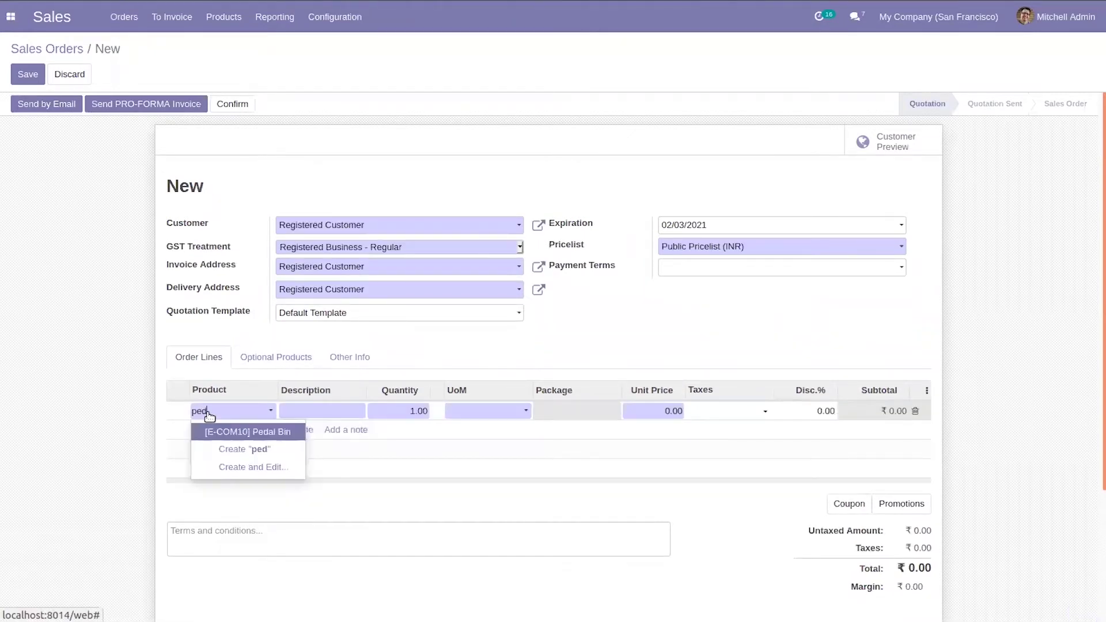
{"action": "left_click", "coordinate": [250, 438]}
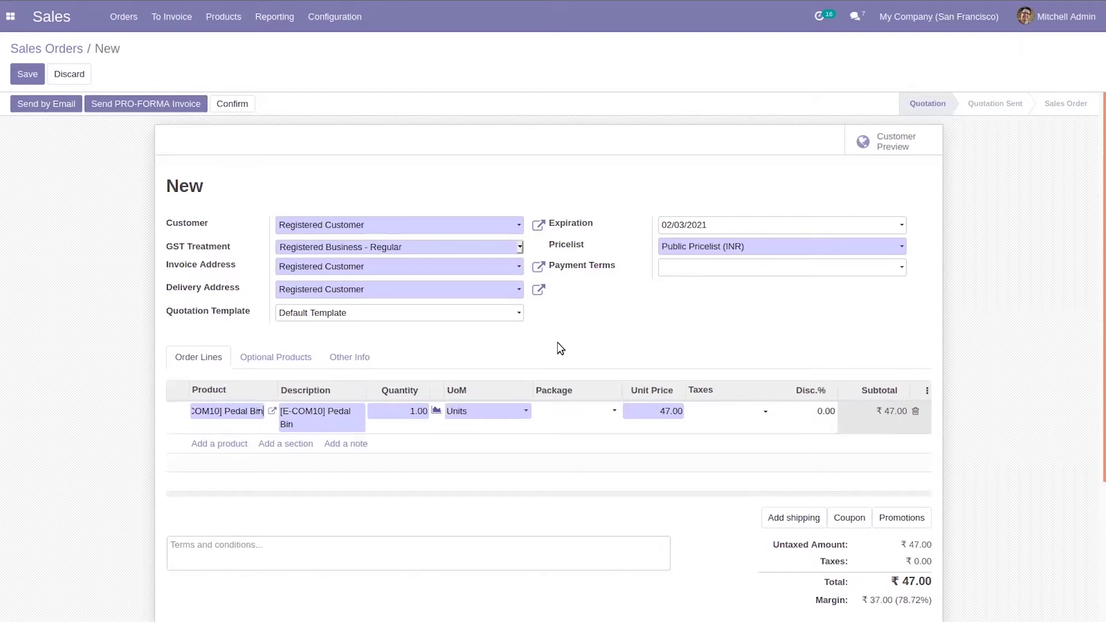
- Check the optional order line columns and set the Pedal Bin line's package to Pack of 10
{"action": "left_click", "coordinate": [929, 392]}
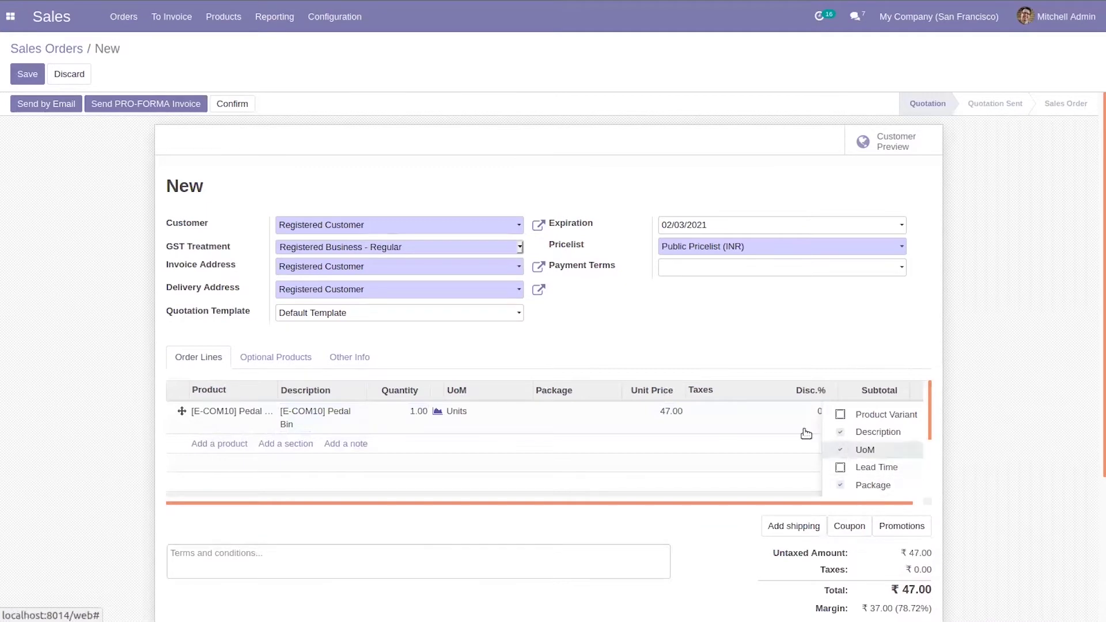
{"action": "left_click", "coordinate": [670, 348]}
{"action": "left_click", "coordinate": [551, 422]}
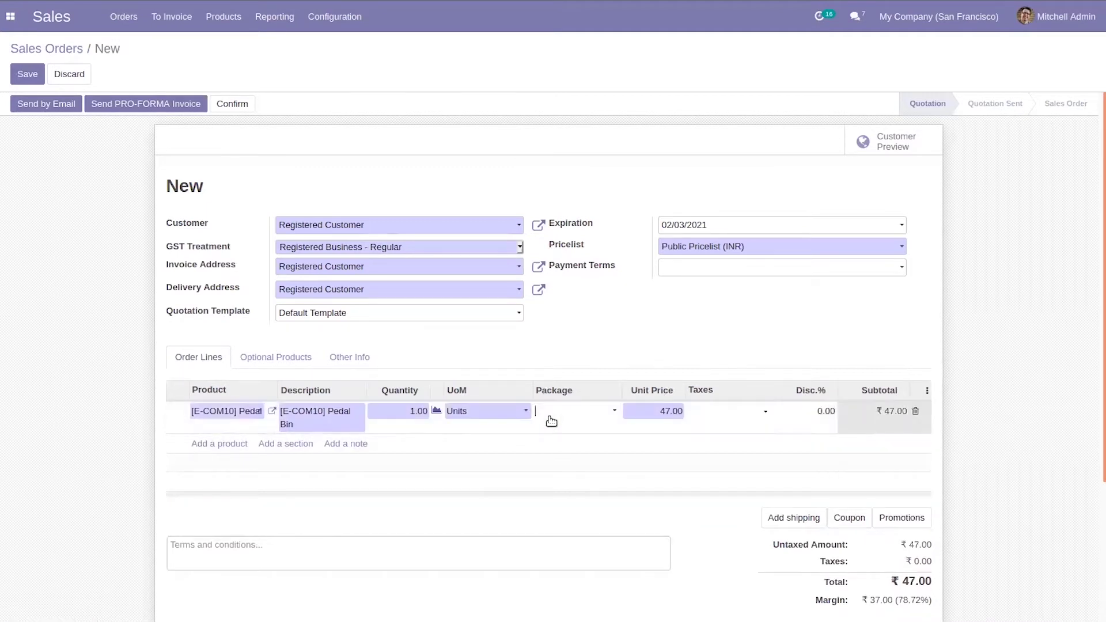
{"action": "left_click", "coordinate": [593, 413]}
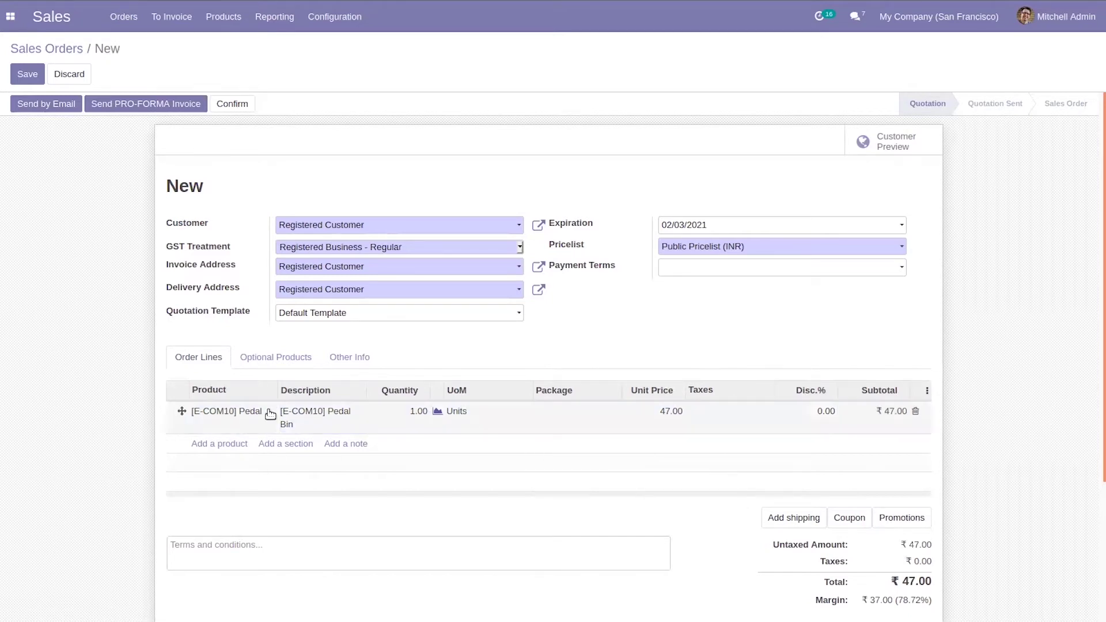
{"action": "left_click", "coordinate": [572, 406]}
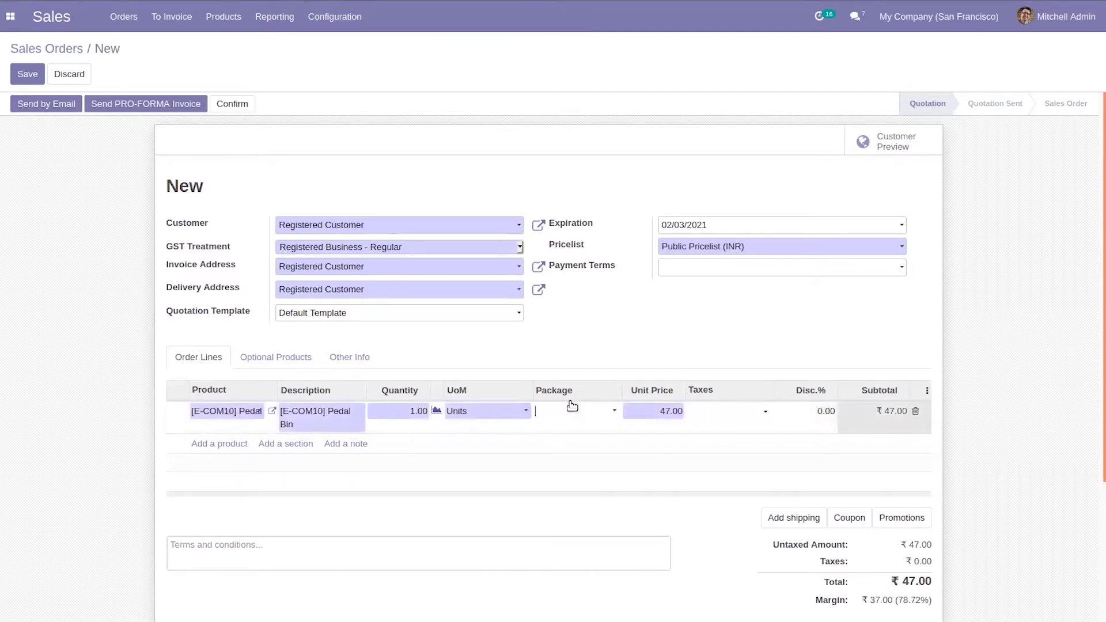
{"action": "left_click", "coordinate": [571, 410]}
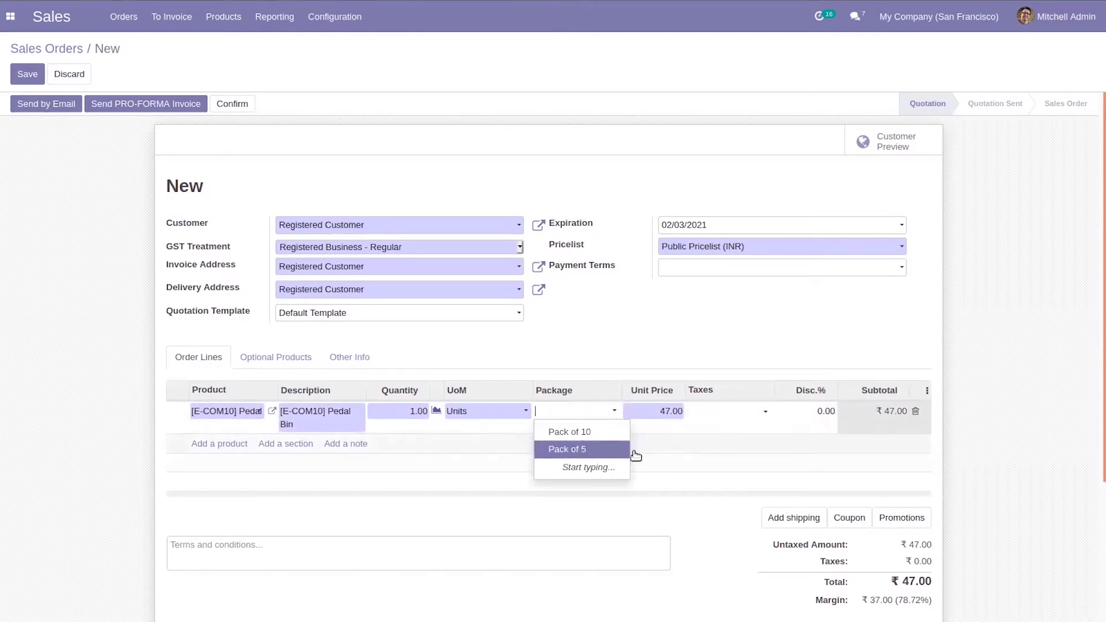
{"action": "left_click", "coordinate": [588, 438]}
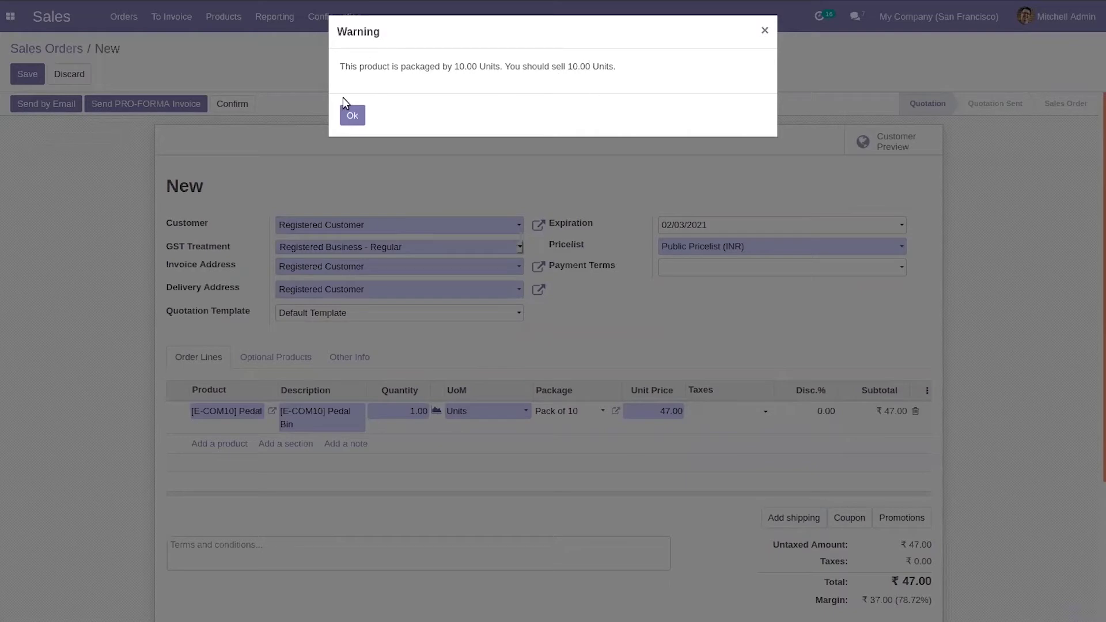
{"action": "left_click", "coordinate": [352, 116]}
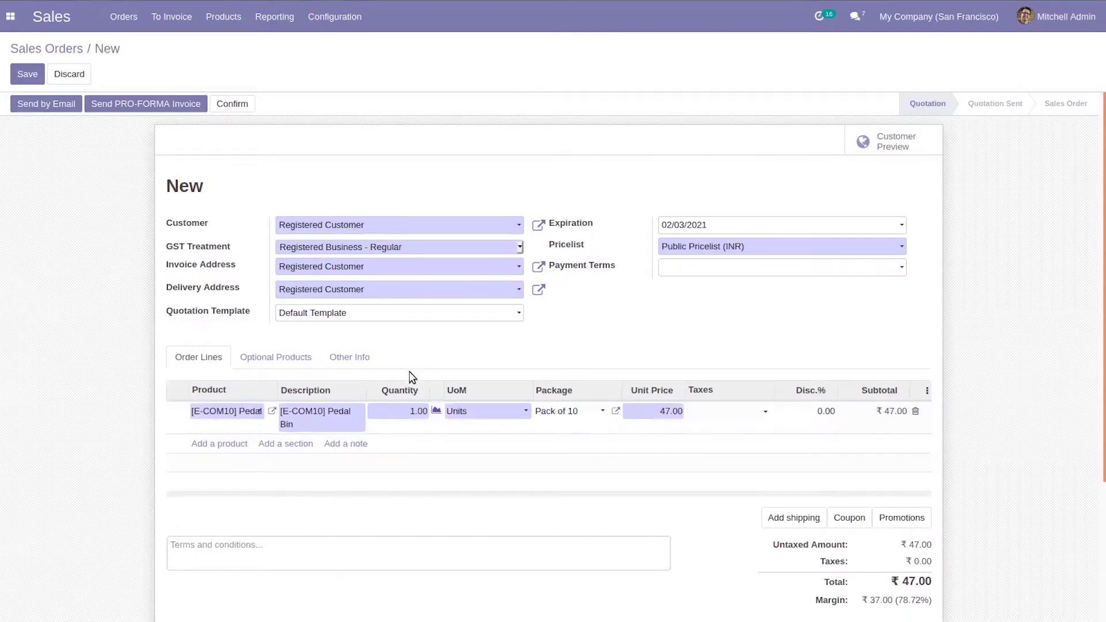
- Set the Pedal Bin line's quantity to 10
{"action": "left_click", "coordinate": [414, 412]}
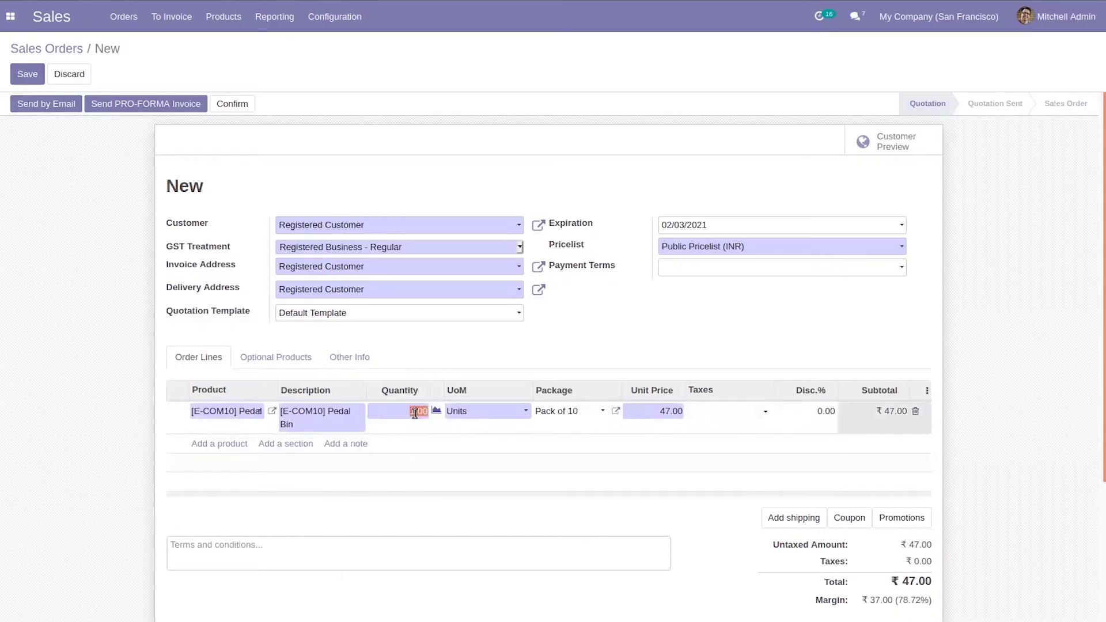
{"action": "type", "text": "10"}
{"action": "left_click", "coordinate": [603, 368]}
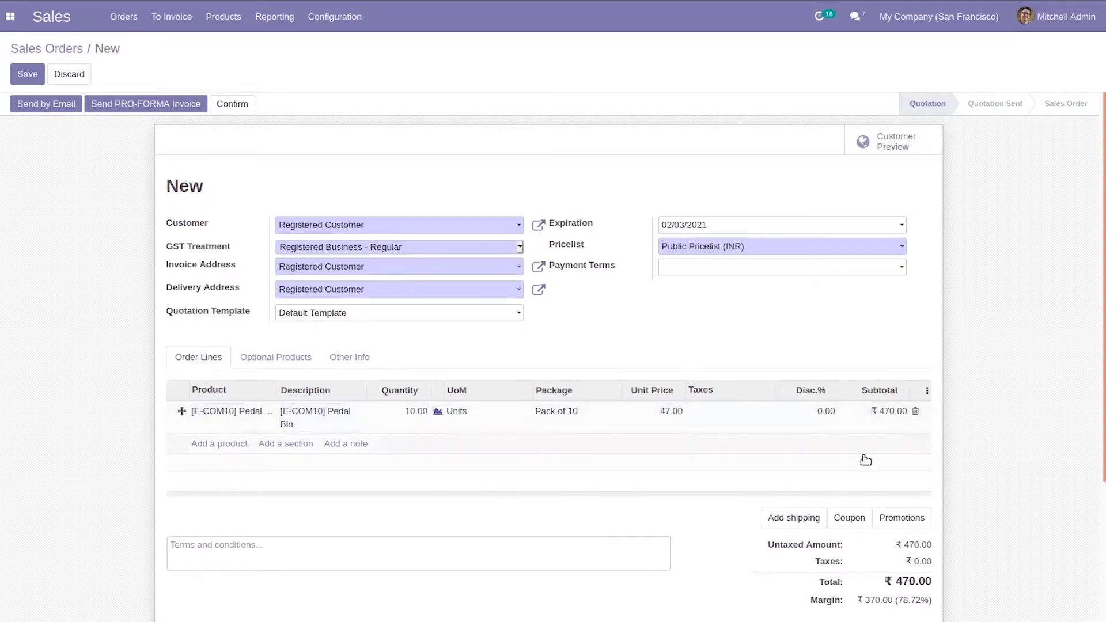
- Confirm the sales order and open its delivery
{"action": "left_click", "coordinate": [225, 109]}
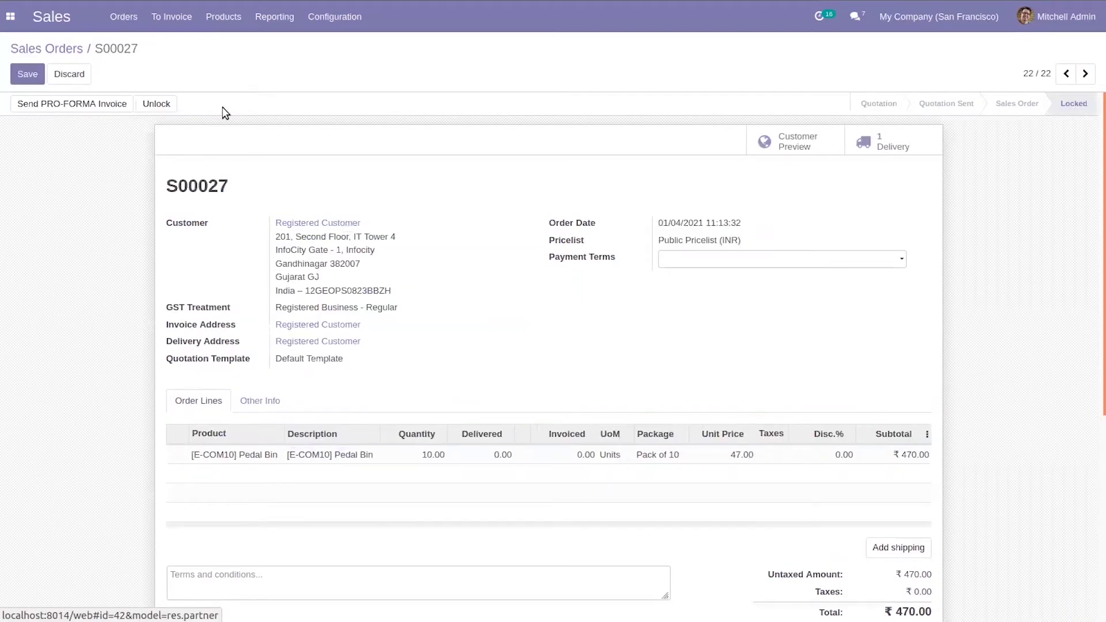
{"action": "left_click", "coordinate": [909, 151]}
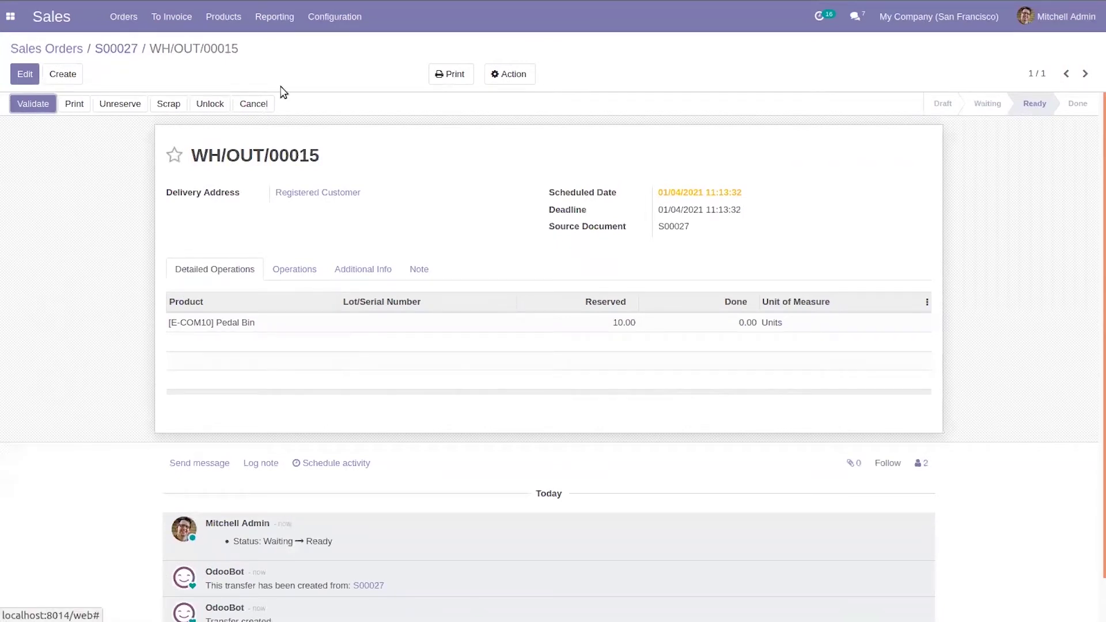
- Search the settings for "pac", enable the Packages option under Inventory, and save the settings
{"action": "left_click", "coordinate": [306, 30]}
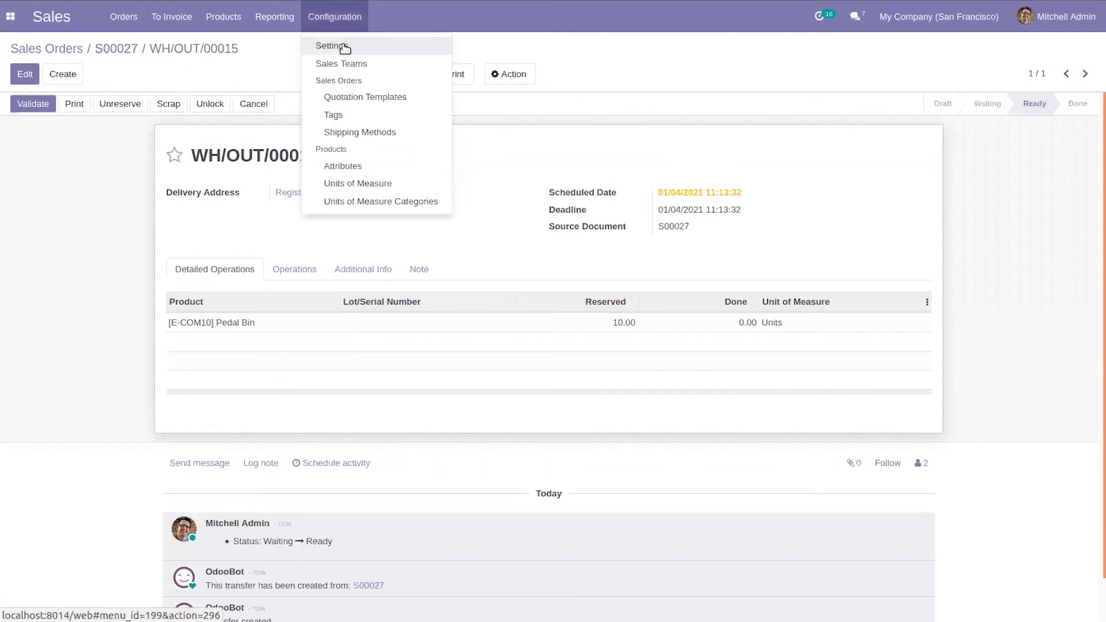
{"action": "left_click", "coordinate": [344, 46]}
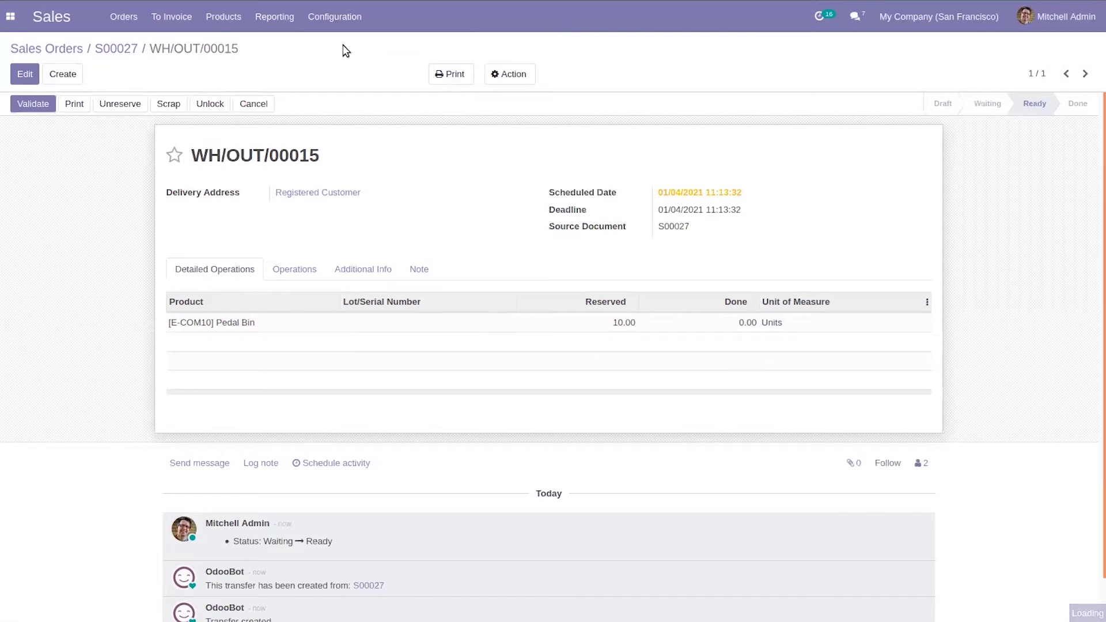
{"action": "type", "text": "pac"}
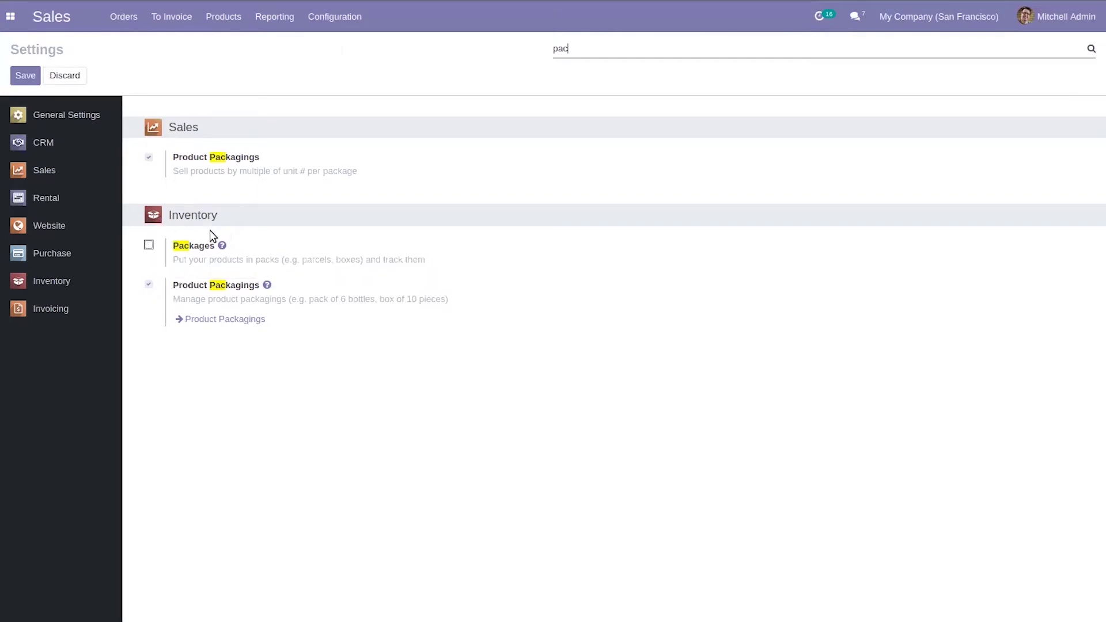
{"action": "left_click", "coordinate": [149, 246]}
{"action": "left_click", "coordinate": [24, 73]}
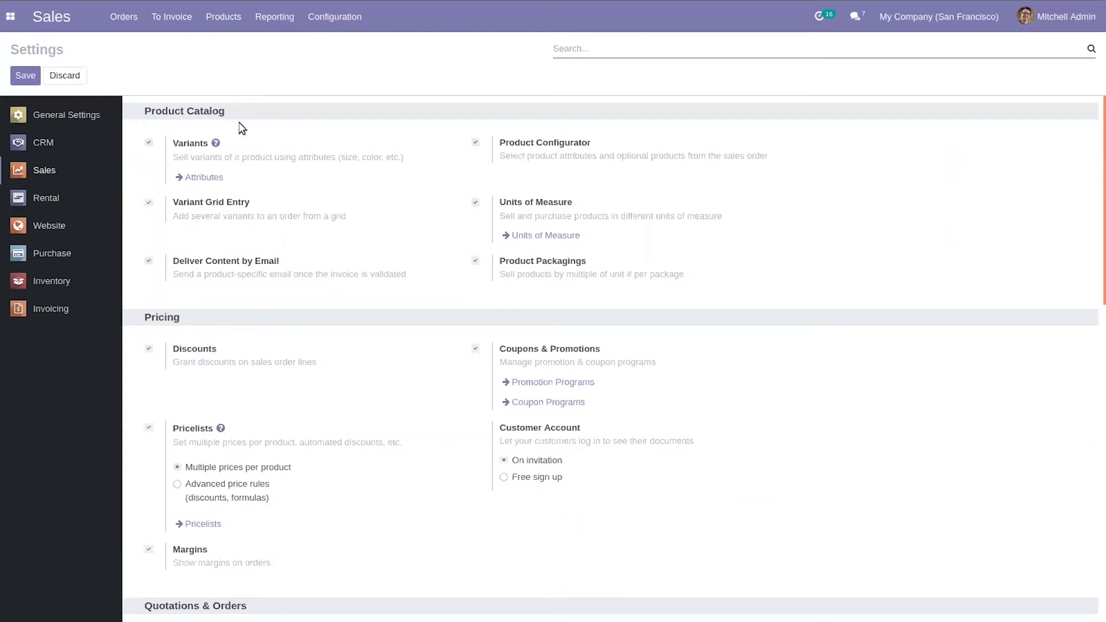
- Switch to the Inventory app and start a new package record in the product packages list
{"action": "left_click", "coordinate": [10, 16]}
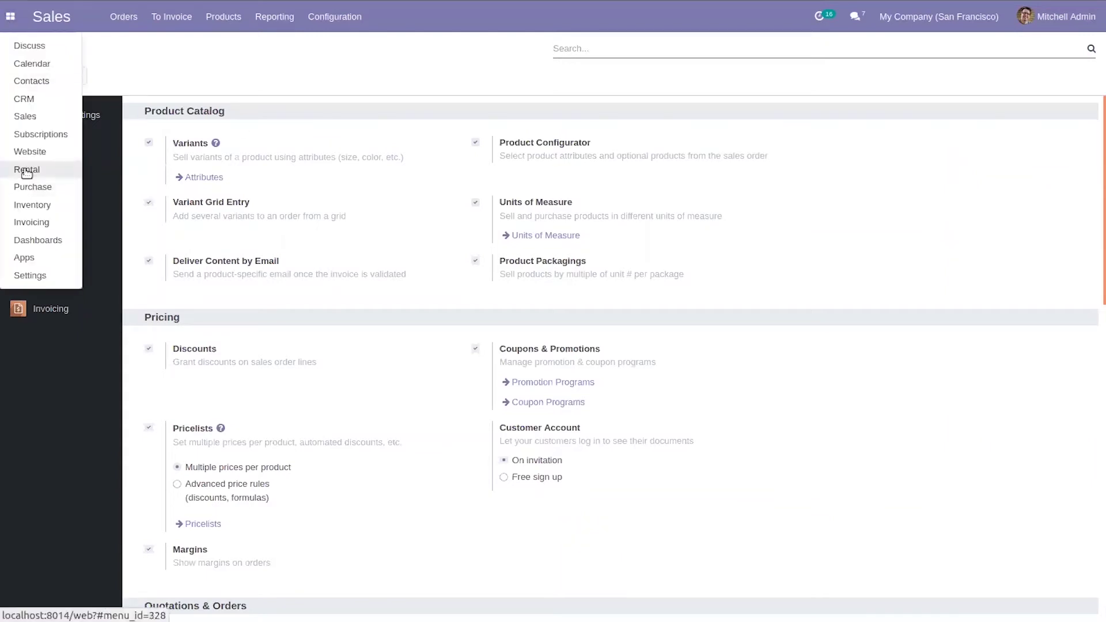
{"action": "left_click", "coordinate": [44, 206]}
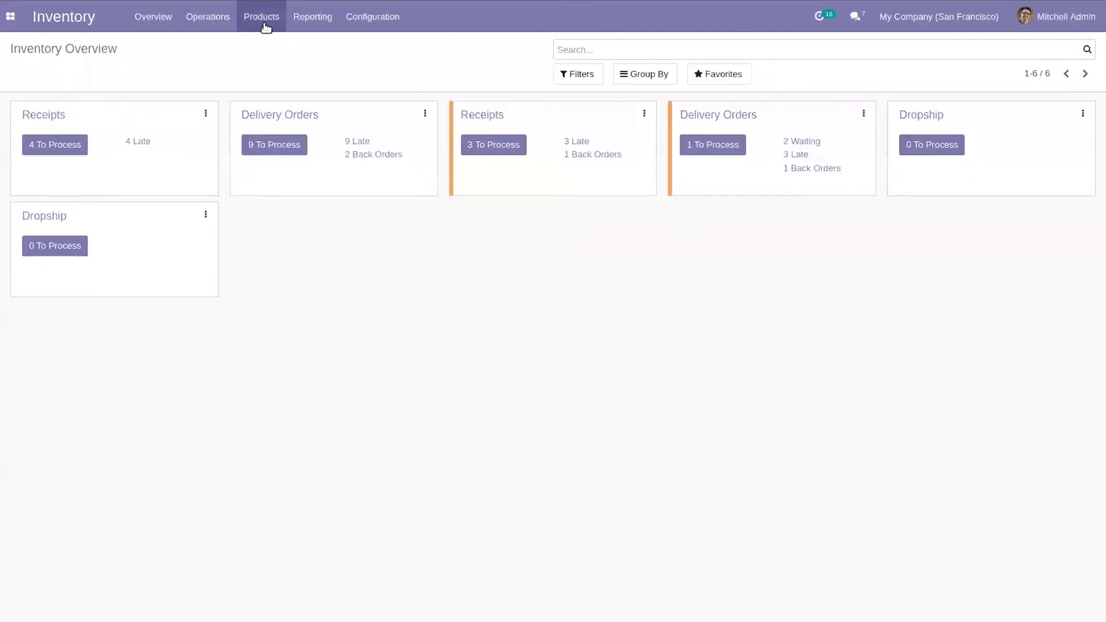
{"action": "left_click", "coordinate": [265, 28]}
{"action": "left_click", "coordinate": [291, 99]}
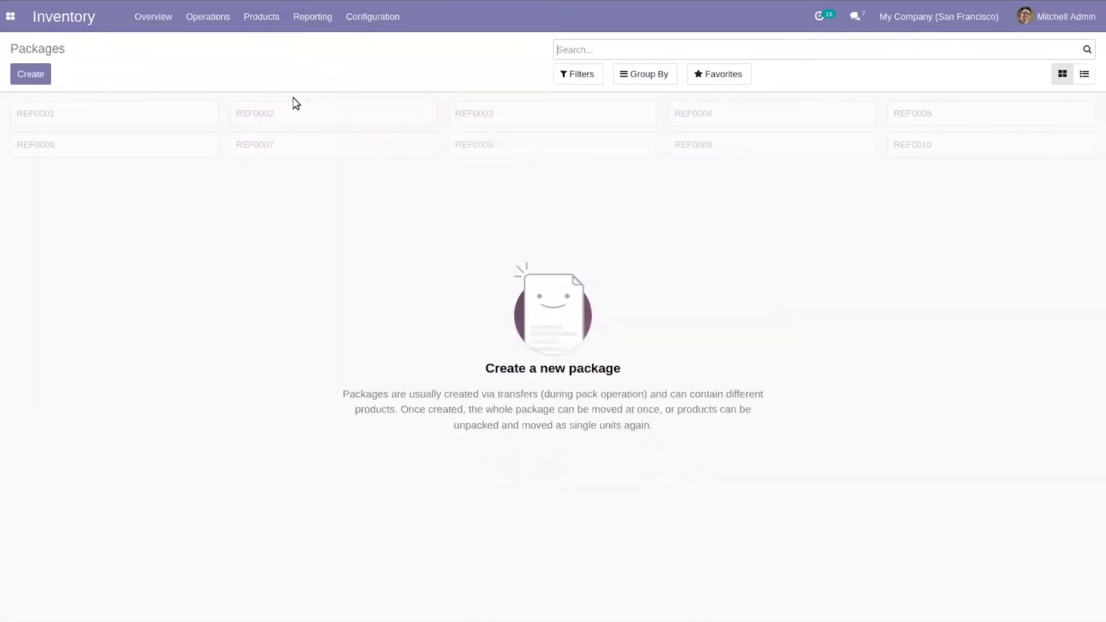
{"action": "left_click", "coordinate": [26, 77]}
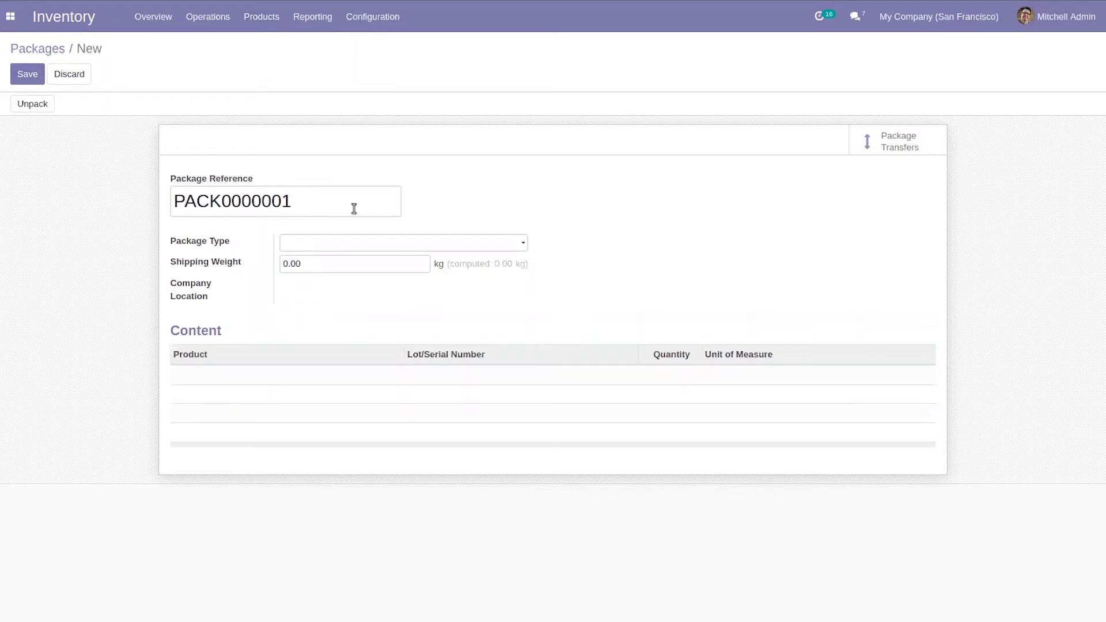
- Create Box as the new package's type, set the shipping weight to 1.00 kg, and save the package
{"action": "left_click", "coordinate": [343, 243]}
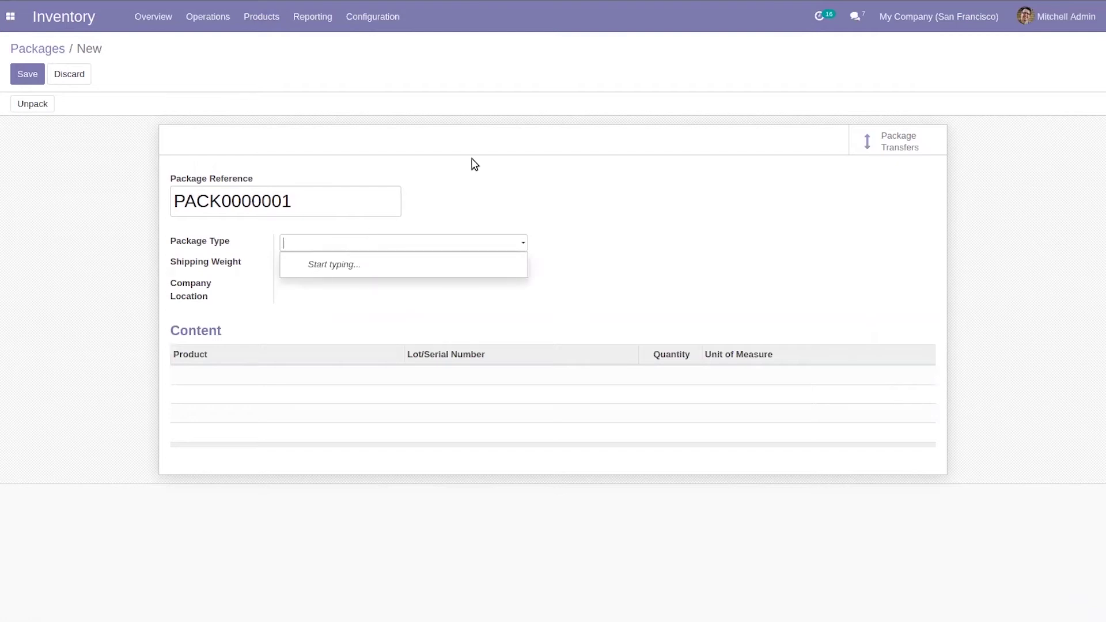
{"action": "type", "text": "Box"}
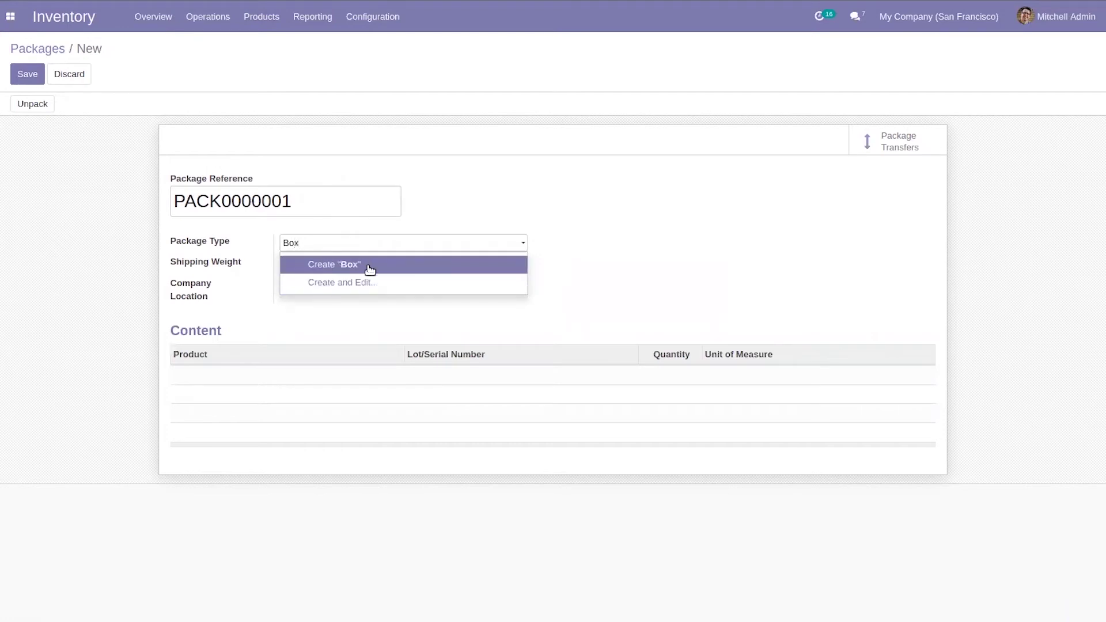
{"action": "left_click", "coordinate": [370, 282]}
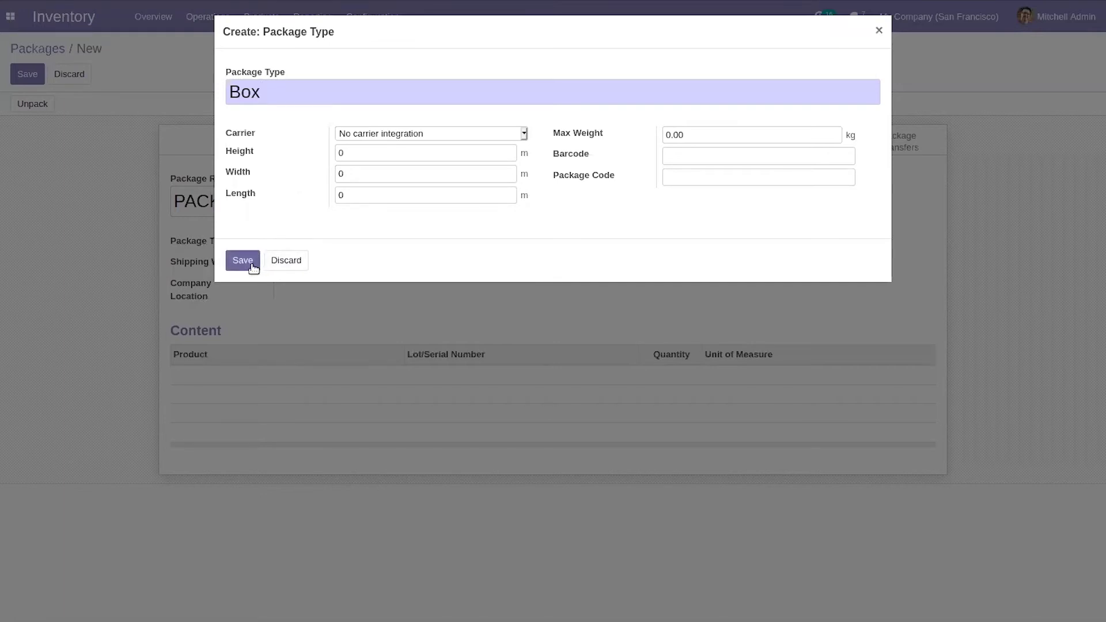
{"action": "left_click", "coordinate": [230, 262]}
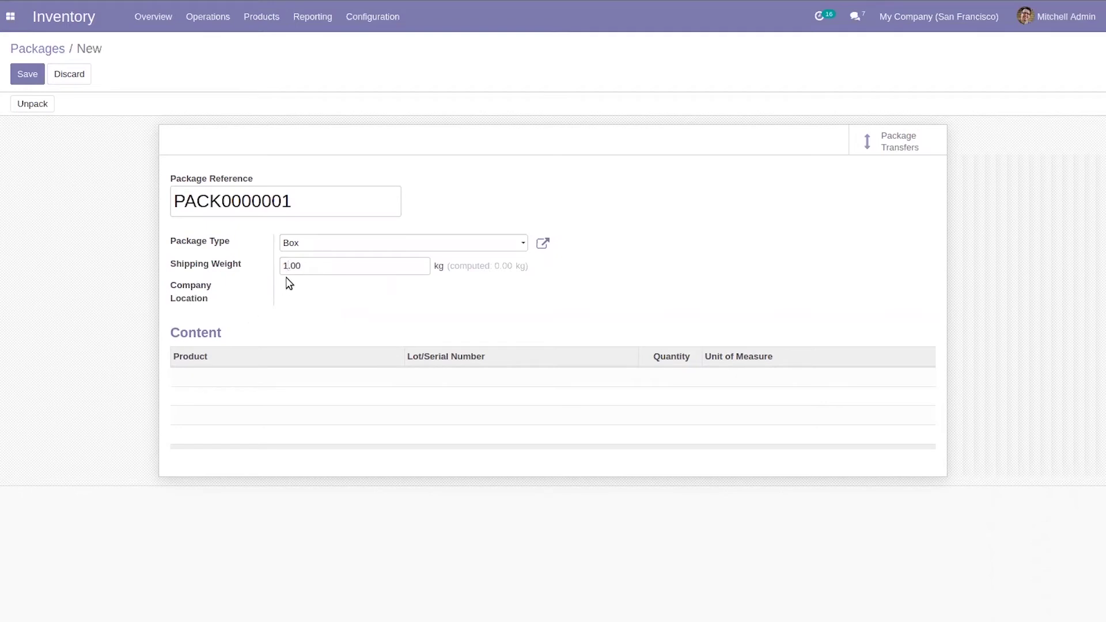
{"action": "left_click", "coordinate": [27, 75]}
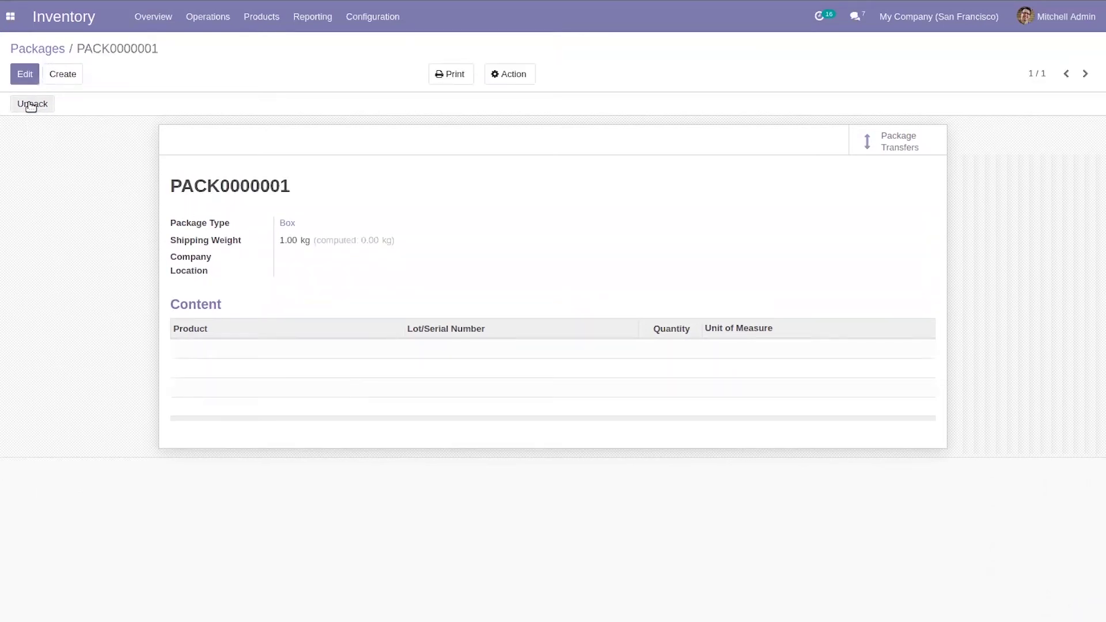
- Check the saved package's unpack option and its package transfers, and return to the packages list
{"action": "left_click", "coordinate": [31, 104]}
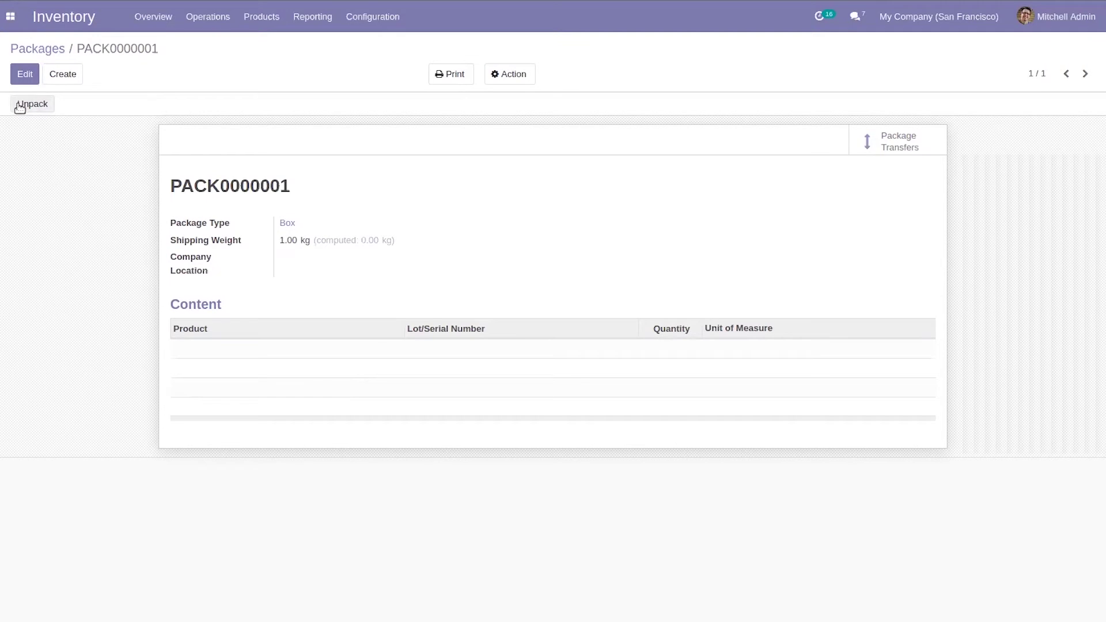
{"action": "left_click", "coordinate": [897, 147]}
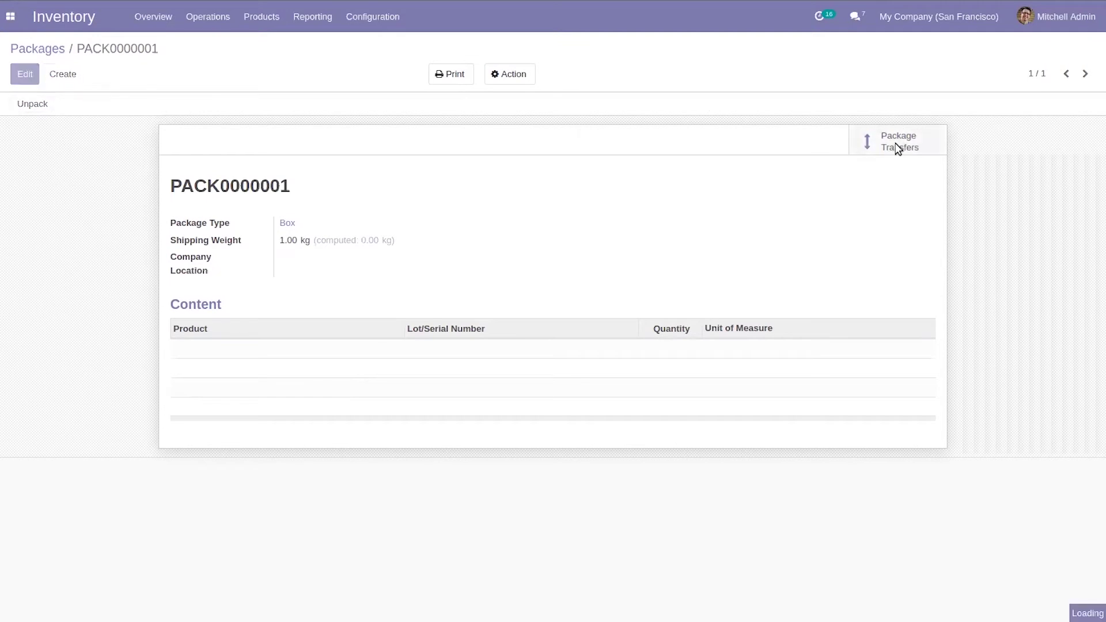
{"action": "left_click", "coordinate": [124, 43]}
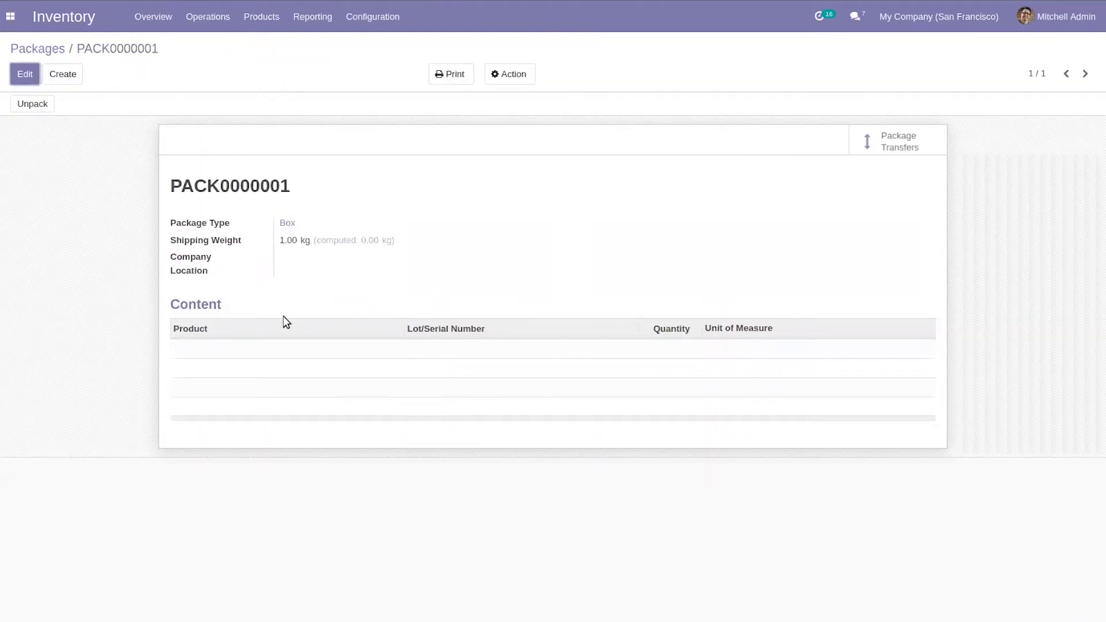
{"action": "left_click", "coordinate": [25, 74]}
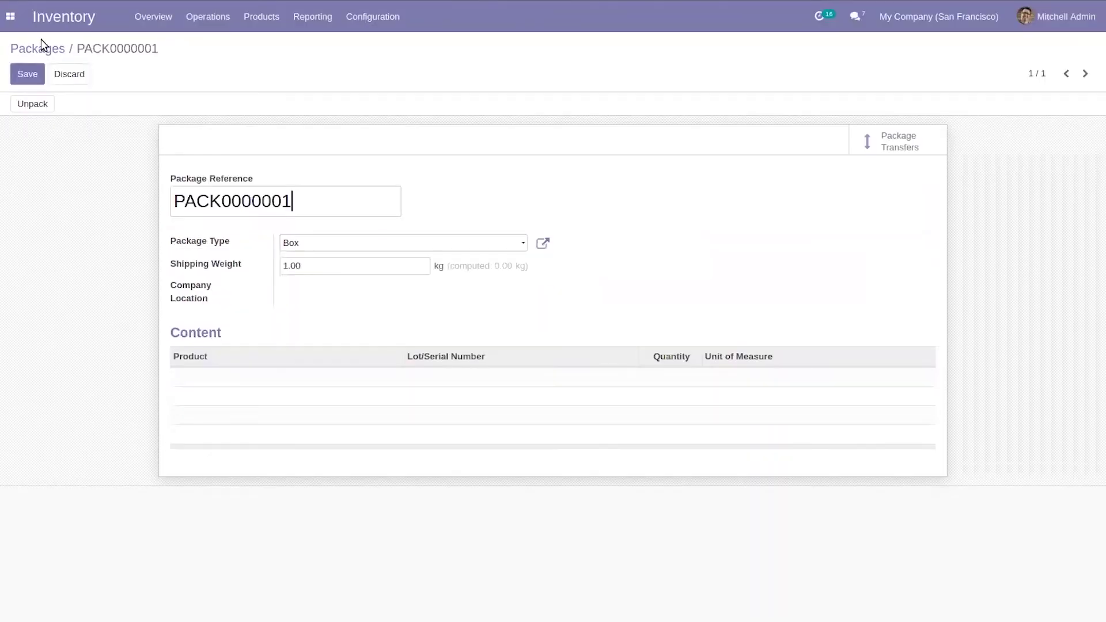
{"action": "left_click", "coordinate": [38, 48]}
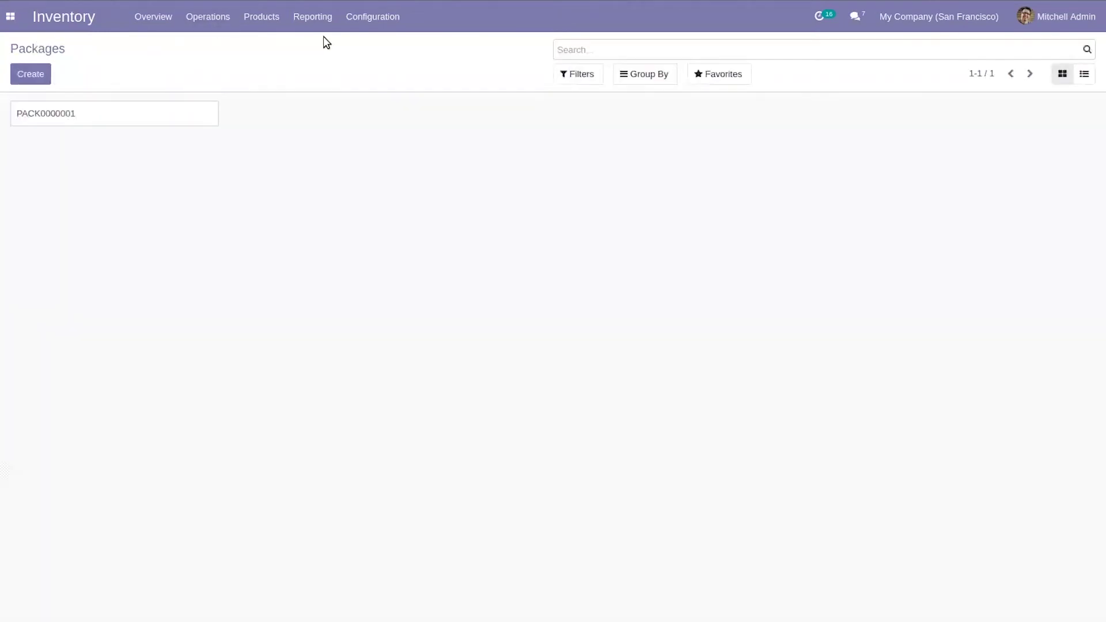
- Switch to the Sales app and start a new sales order for Gemini Furniture with GST treatment Consumer
{"action": "left_click", "coordinate": [10, 17]}
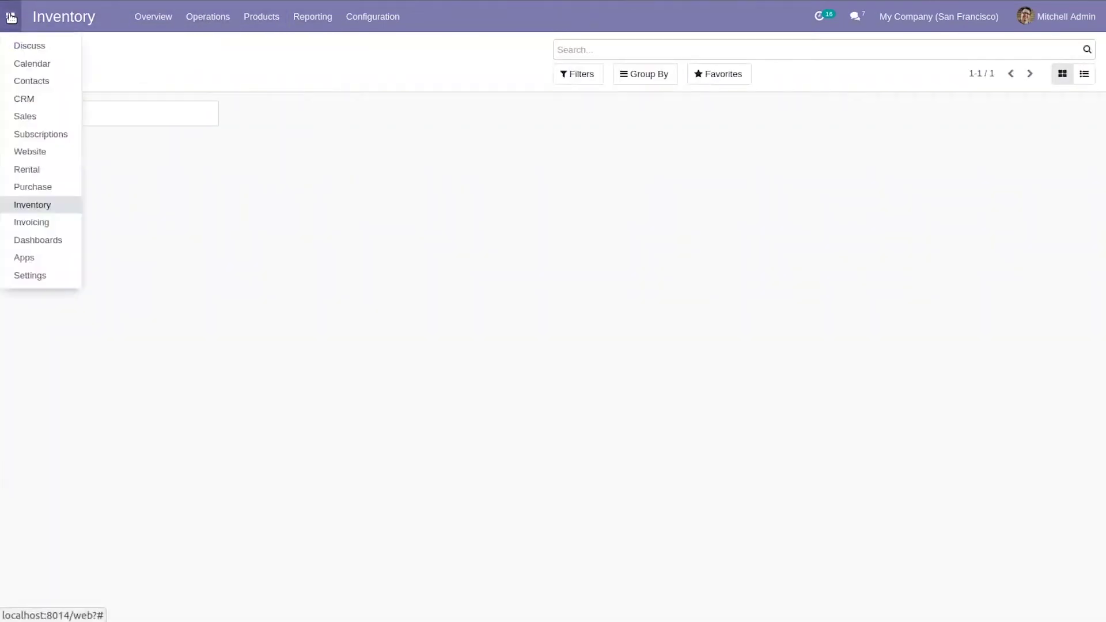
{"action": "left_click", "coordinate": [54, 115]}
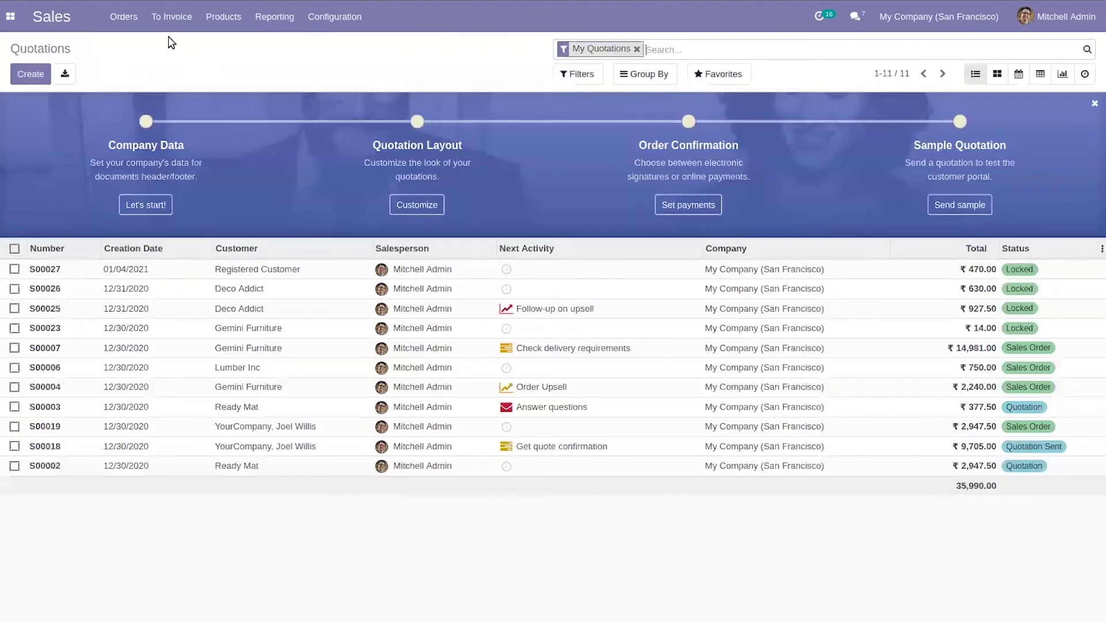
{"action": "left_click", "coordinate": [124, 17]}
{"action": "left_click", "coordinate": [132, 65]}
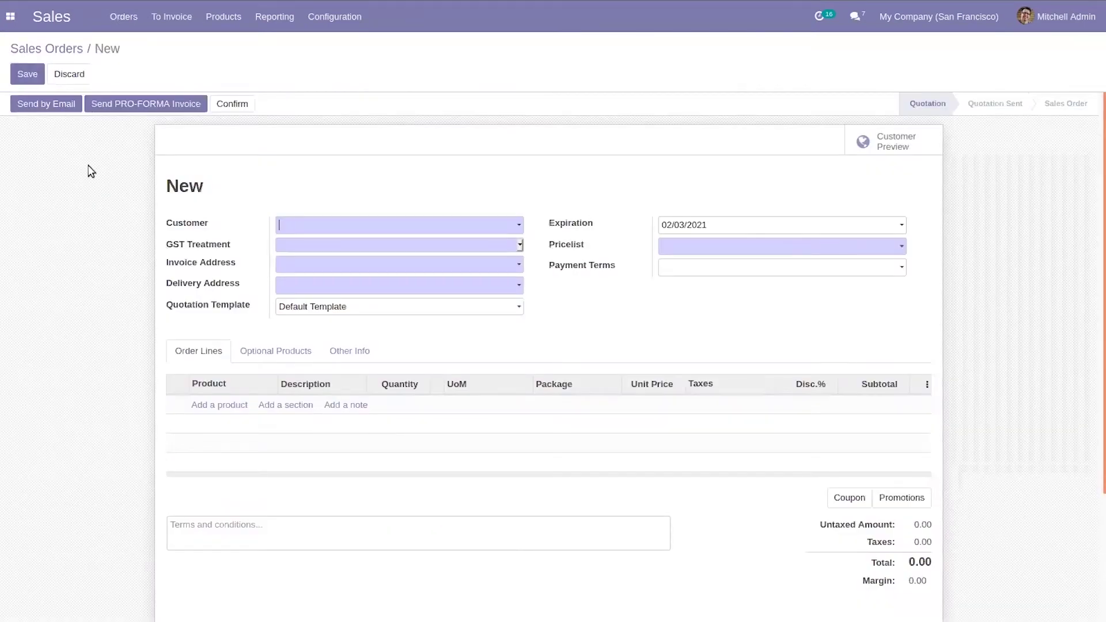
{"action": "left_click", "coordinate": [296, 229]}
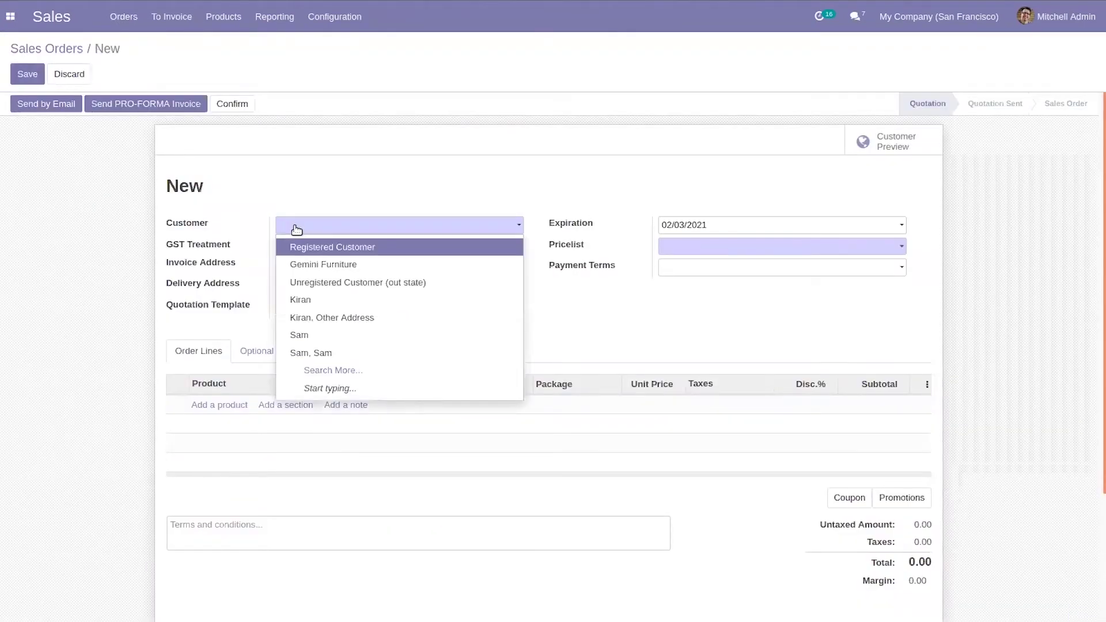
{"action": "left_click", "coordinate": [328, 261]}
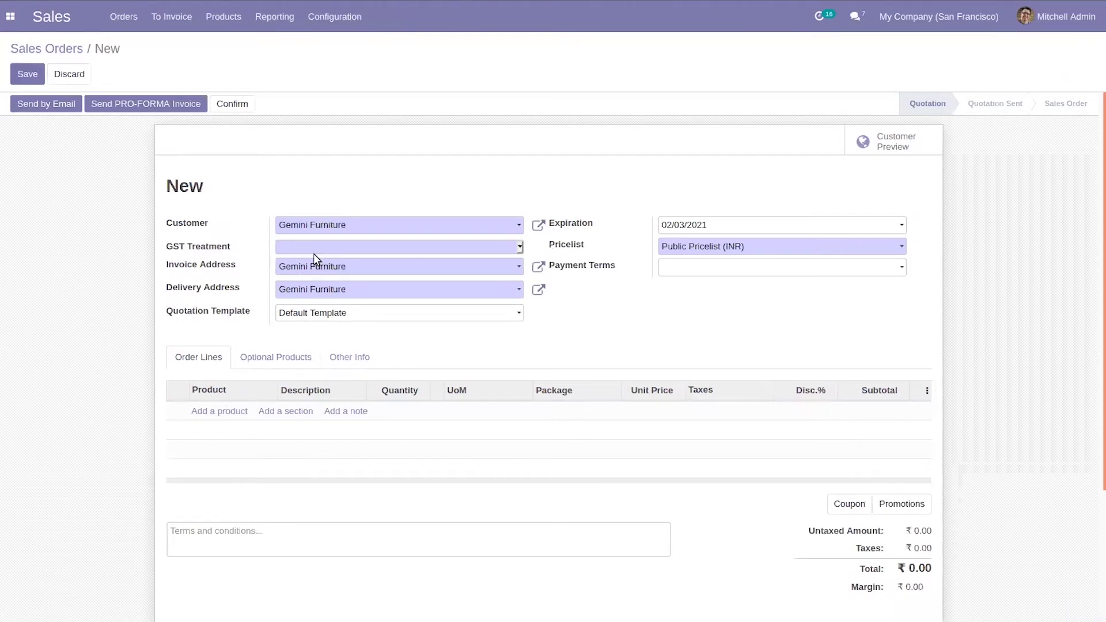
{"action": "left_click", "coordinate": [306, 246]}
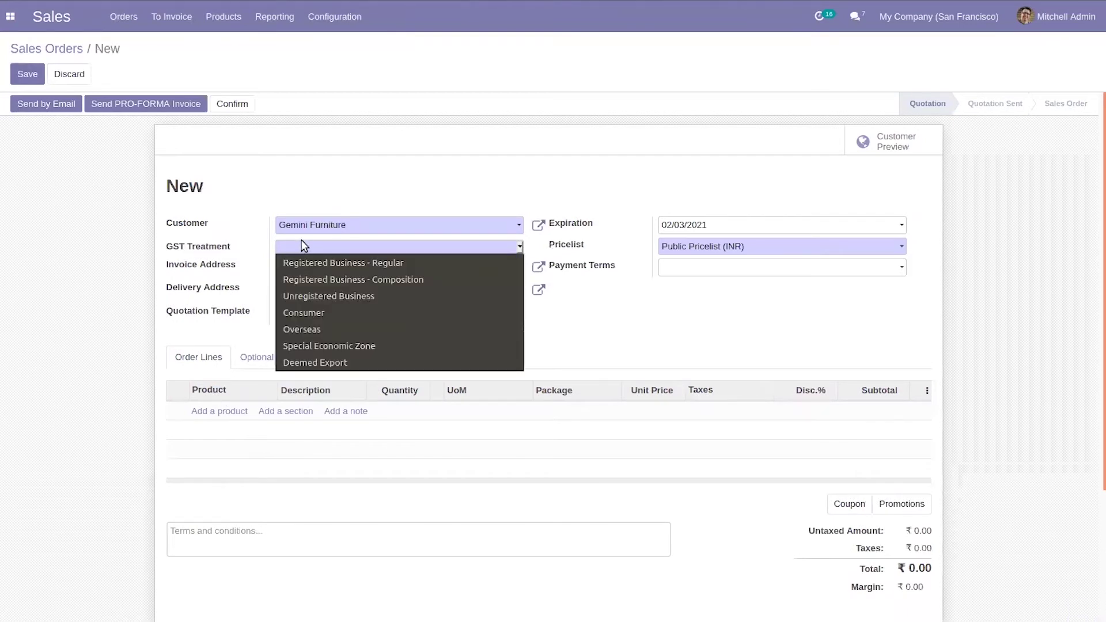
{"action": "left_click", "coordinate": [320, 321]}
{"action": "left_click", "coordinate": [215, 411]}
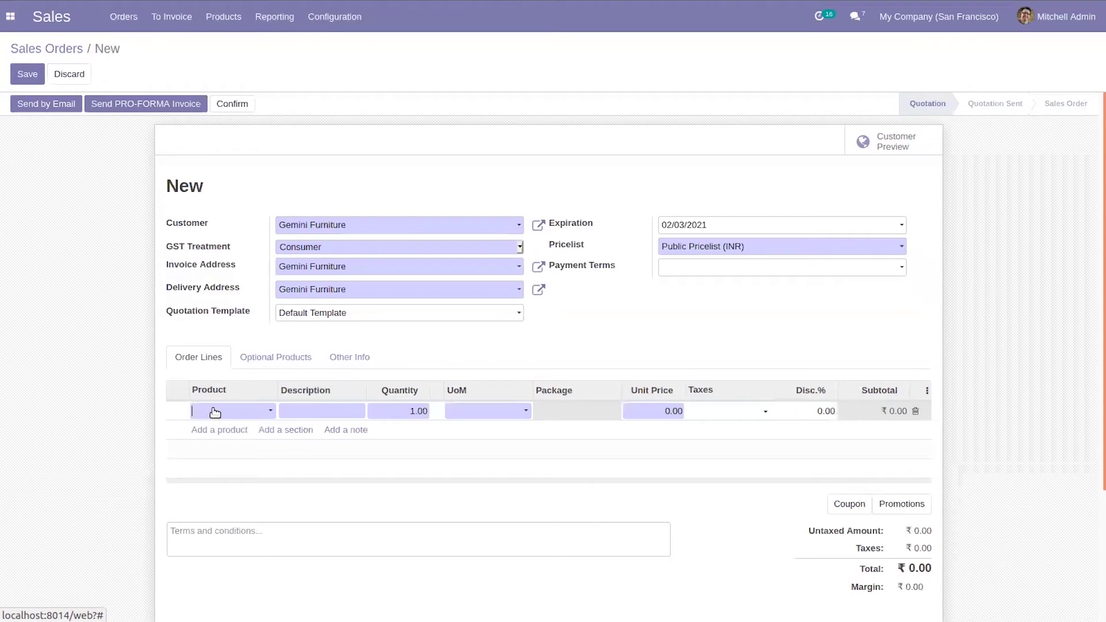
{"action": "left_click", "coordinate": [214, 411]}
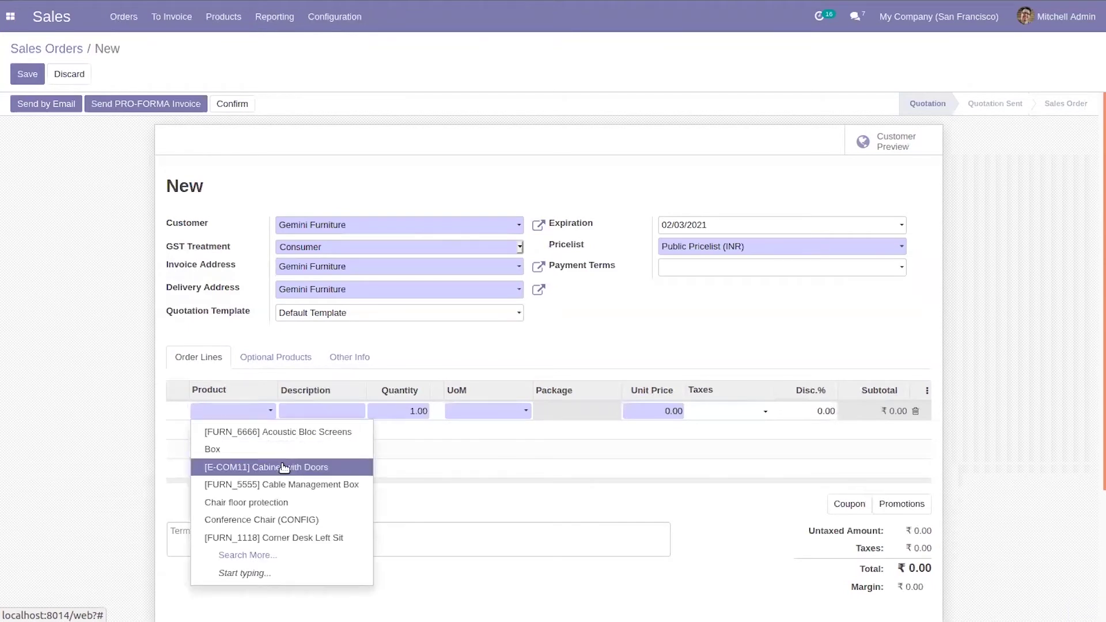
{"action": "left_click", "coordinate": [255, 449]}
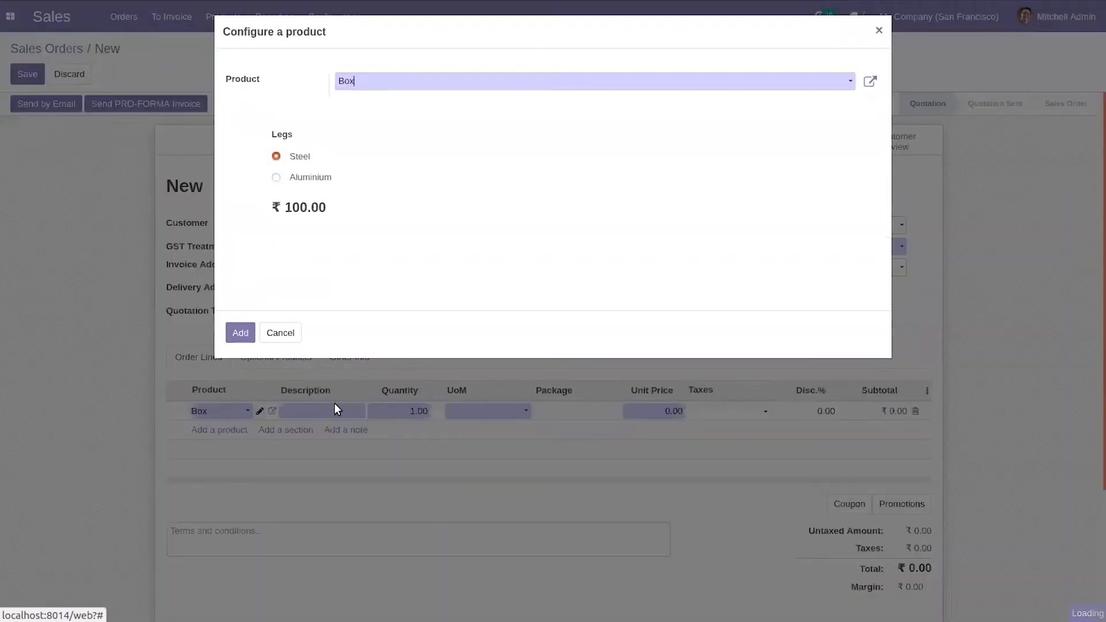
{"action": "left_click", "coordinate": [285, 334]}
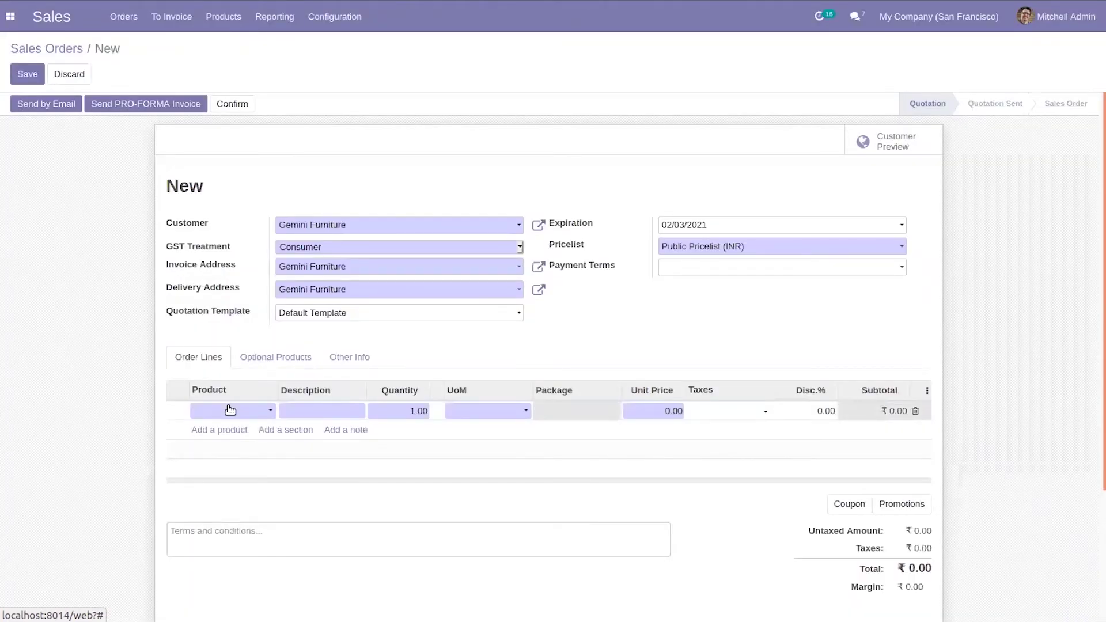
{"action": "left_click", "coordinate": [916, 411]}
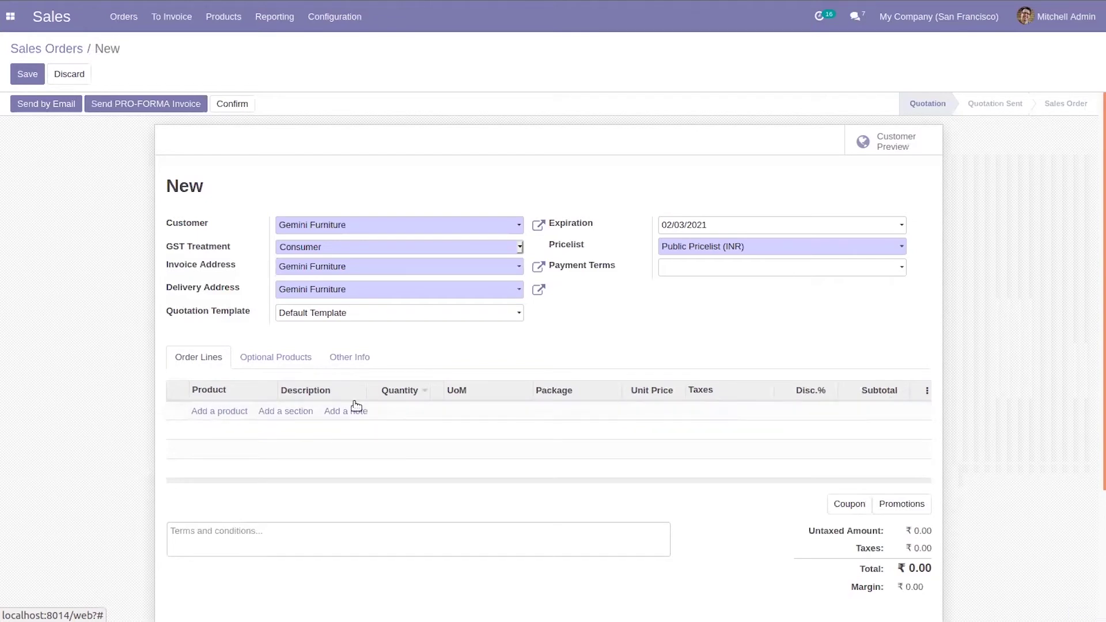
- Add [E-COM11] Cabinet with Doors and the Conference Chair (CONFIG) with Steel legs, quantity 1, to the order lines
{"action": "left_click", "coordinate": [214, 412]}
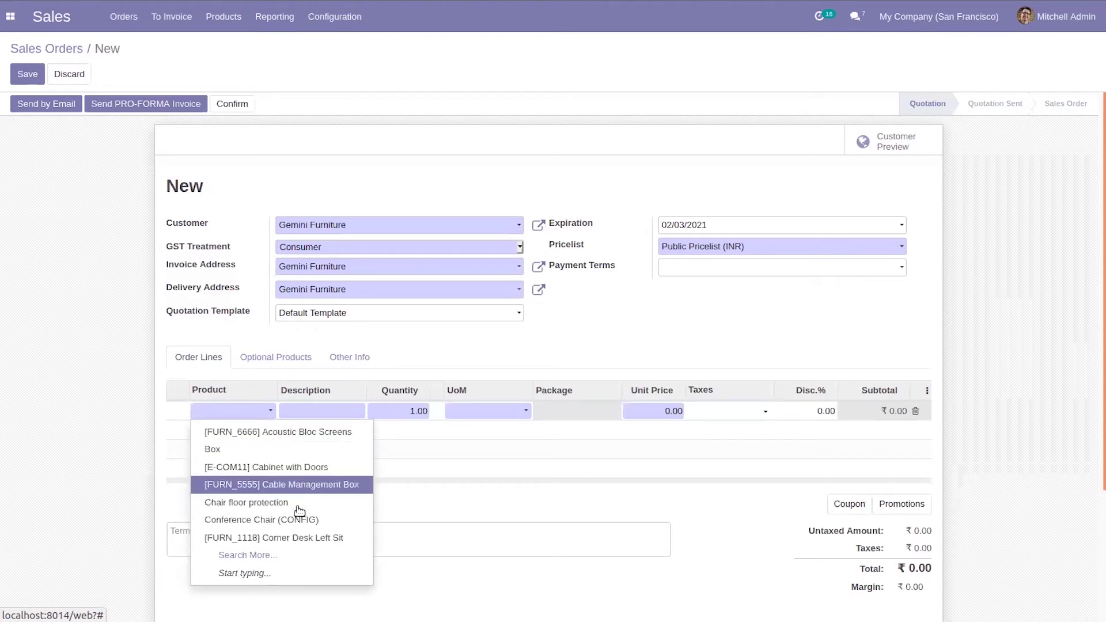
{"action": "left_click", "coordinate": [282, 469]}
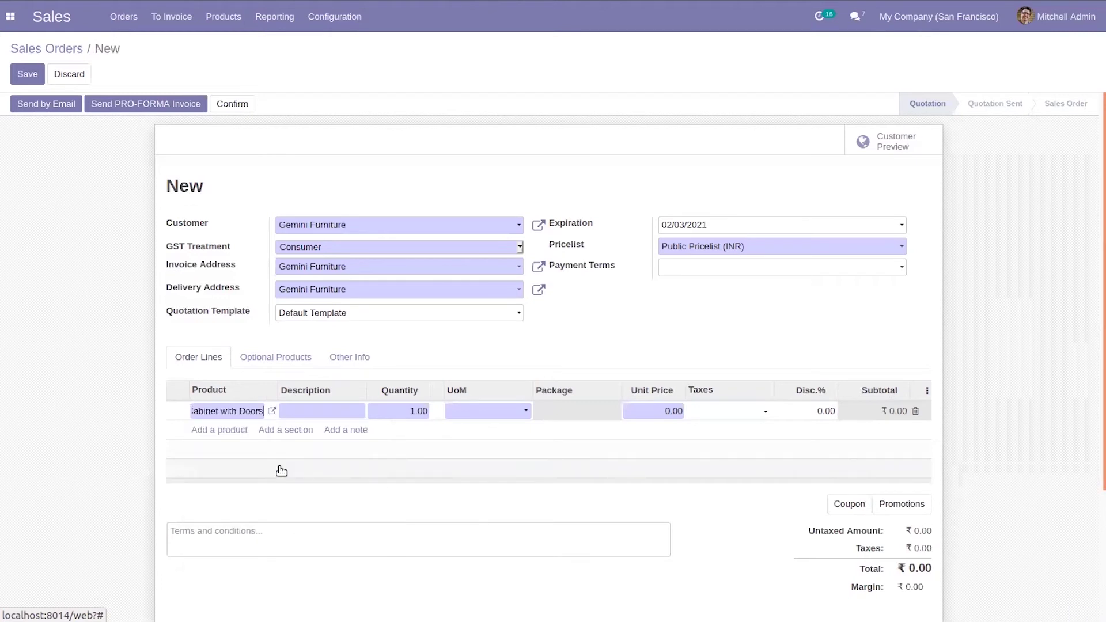
{"action": "left_click", "coordinate": [204, 444]}
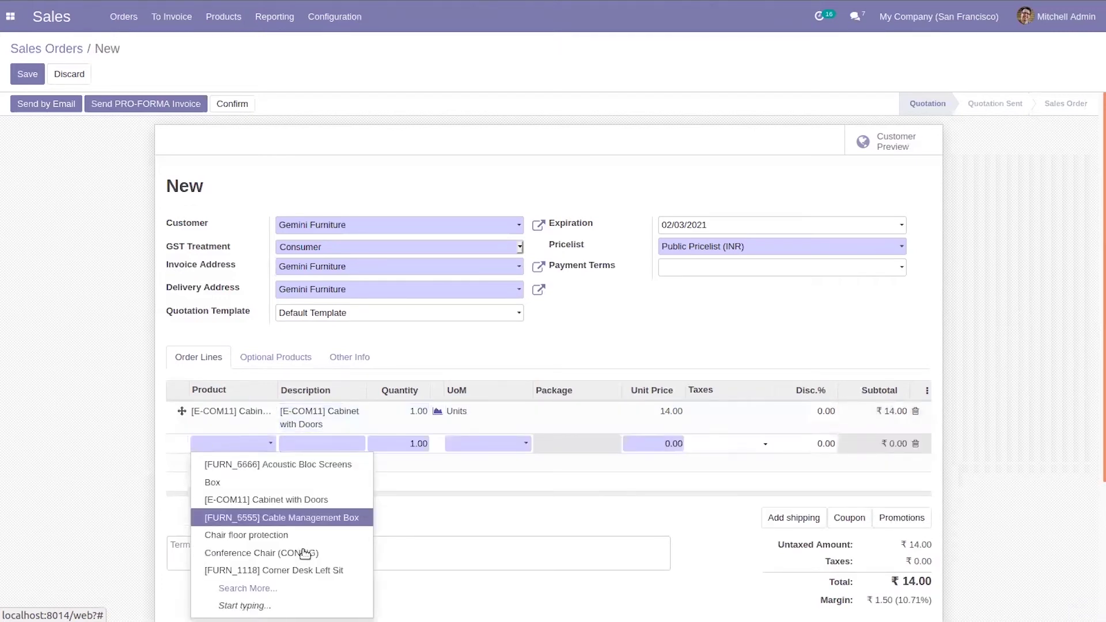
{"action": "left_click", "coordinate": [304, 553]}
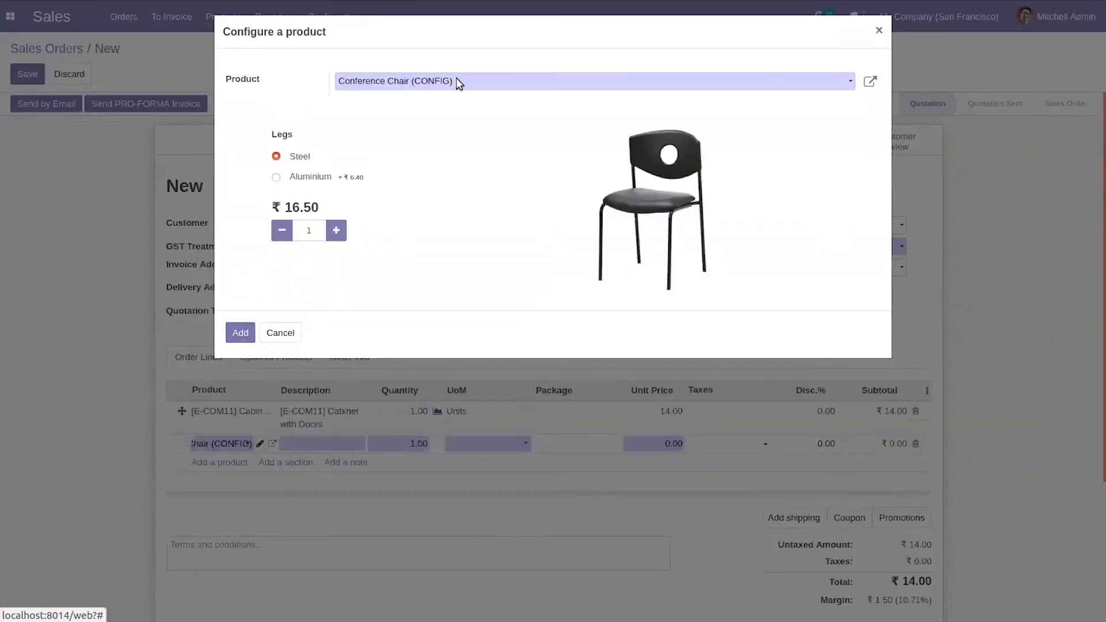
{"action": "left_click", "coordinate": [241, 335]}
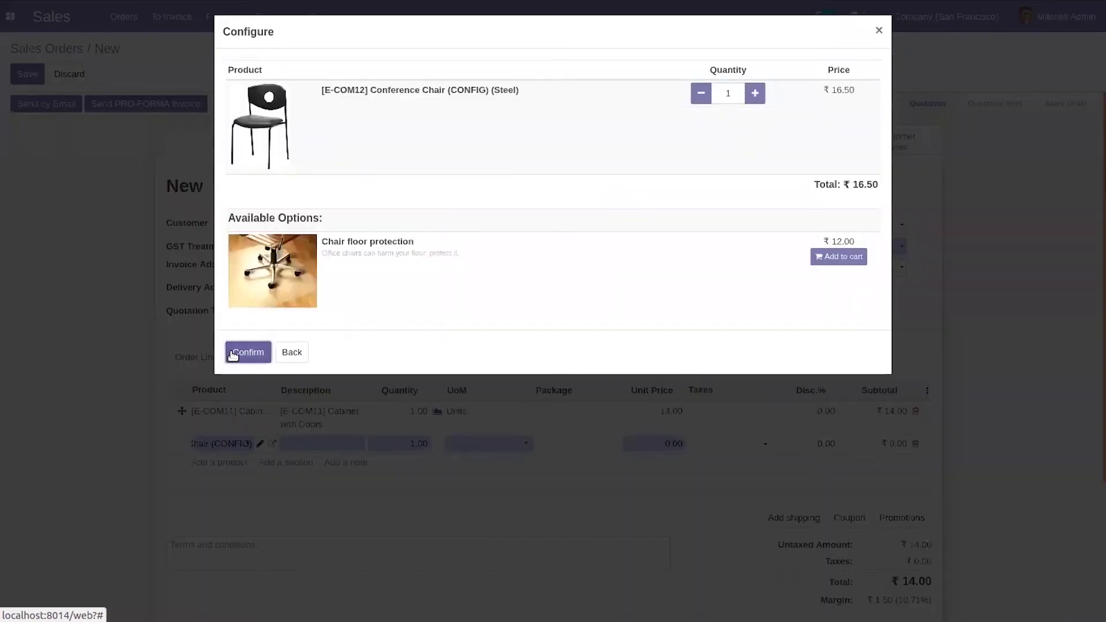
{"action": "left_click", "coordinate": [233, 354]}
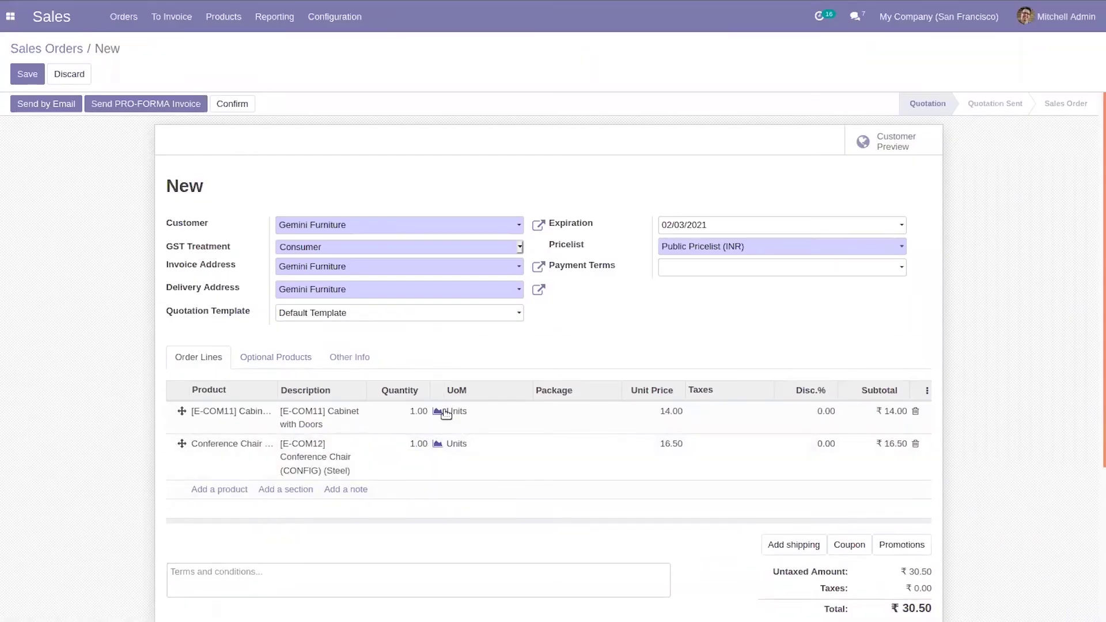
- Set the quantity of the [E-COM11] Cabinet with Doors order line to 5
{"action": "left_click", "coordinate": [420, 409]}
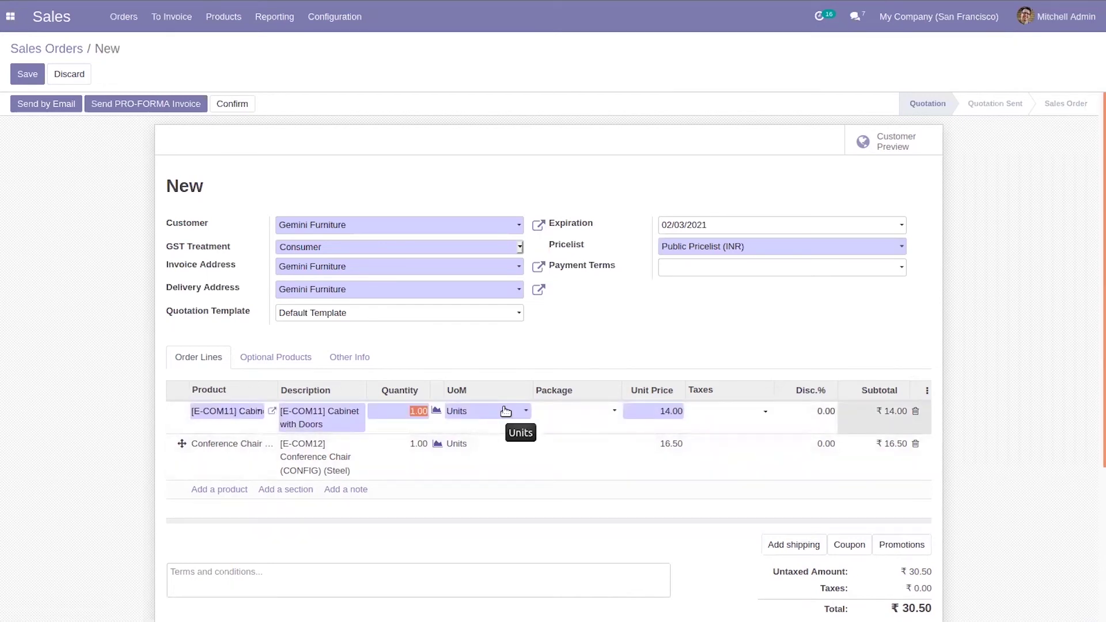
{"action": "type", "text": "5"}
{"action": "left_click", "coordinate": [468, 347]}
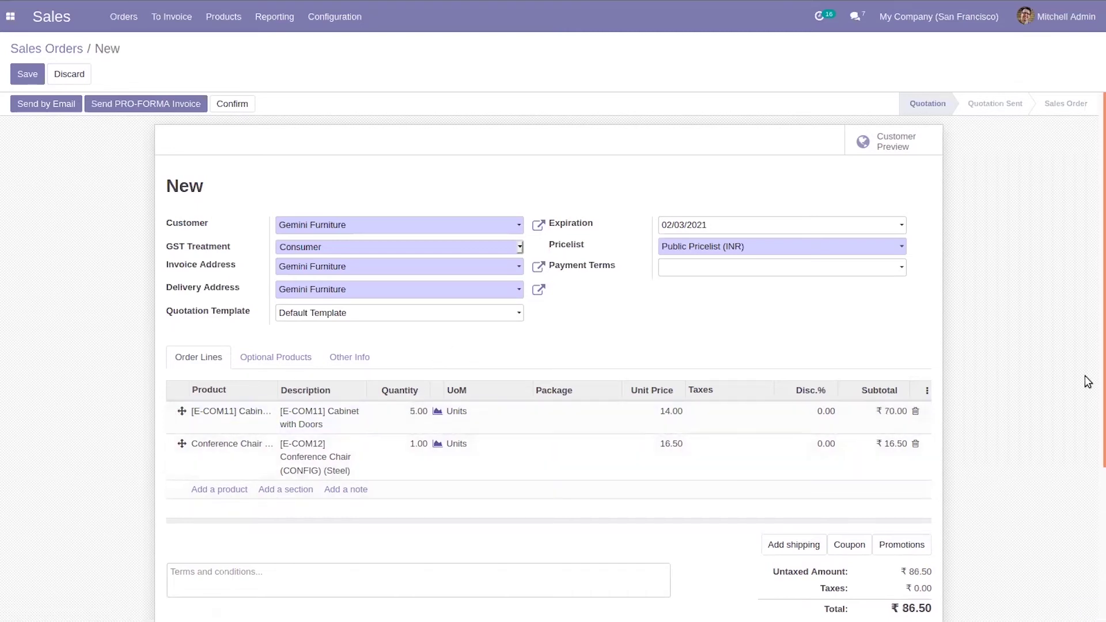
{"action": "scroll", "coordinate": [1101, 196], "scroll_direction": "down", "scroll_amount": 1}
{"action": "scroll", "coordinate": [1096, 205], "scroll_direction": "up", "scroll_amount": 1}
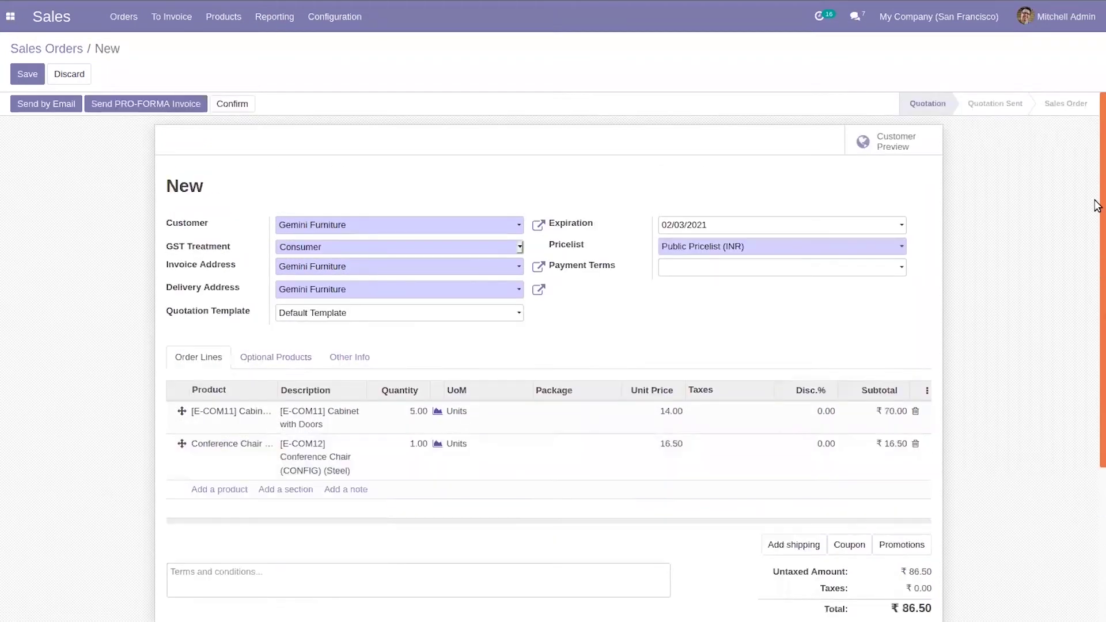
- Confirm the sales order and put the products of its delivery in a pack
{"action": "left_click", "coordinate": [237, 106]}
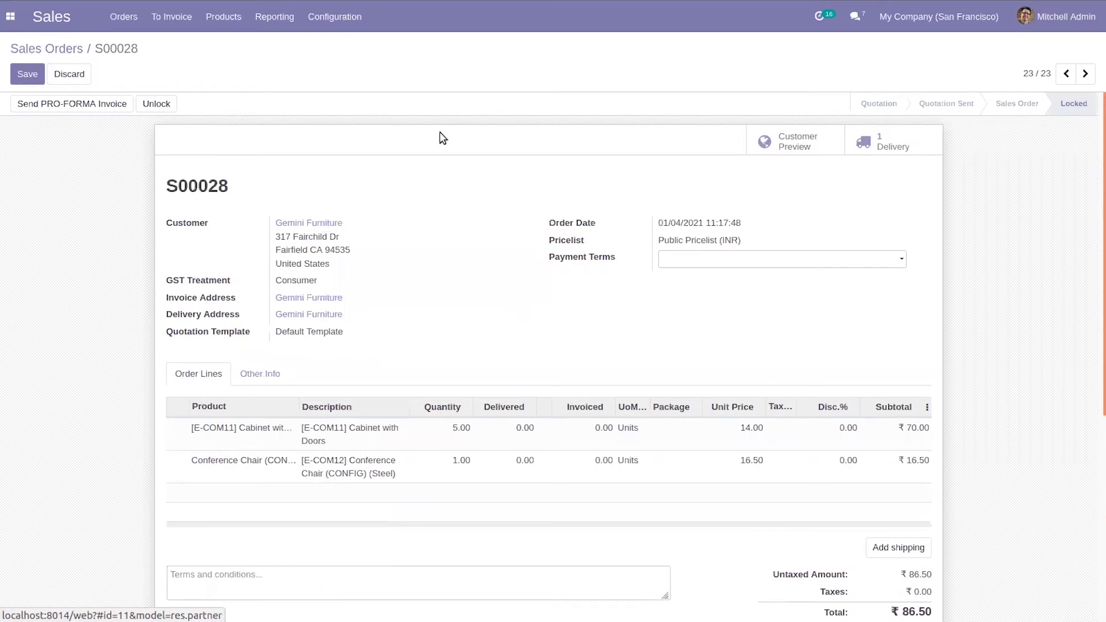
{"action": "left_click", "coordinate": [875, 141]}
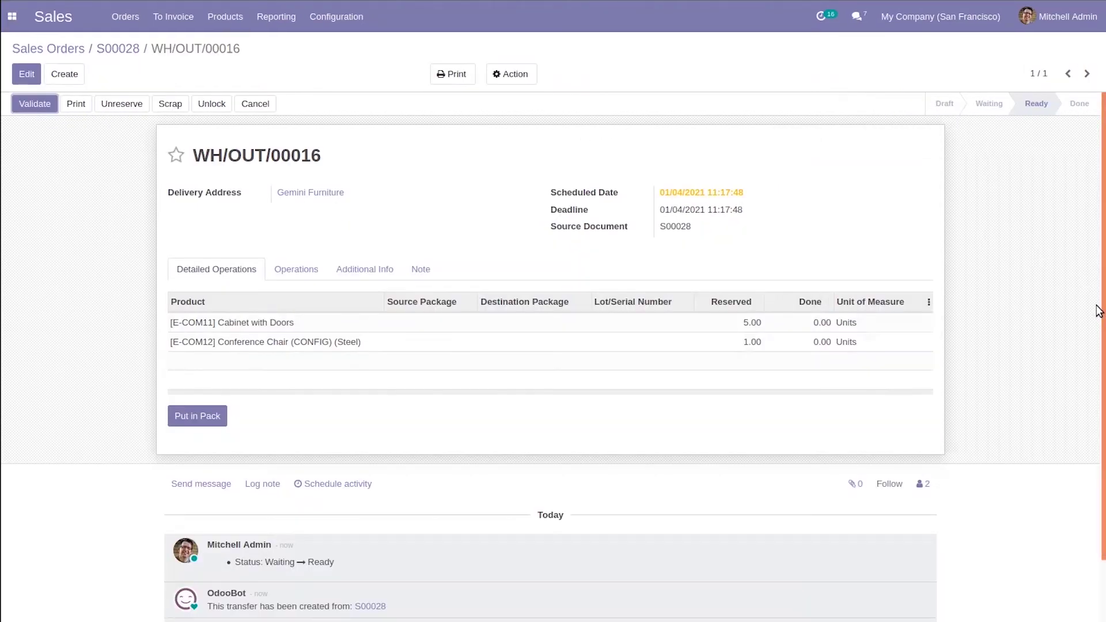
{"action": "left_click", "coordinate": [186, 418]}
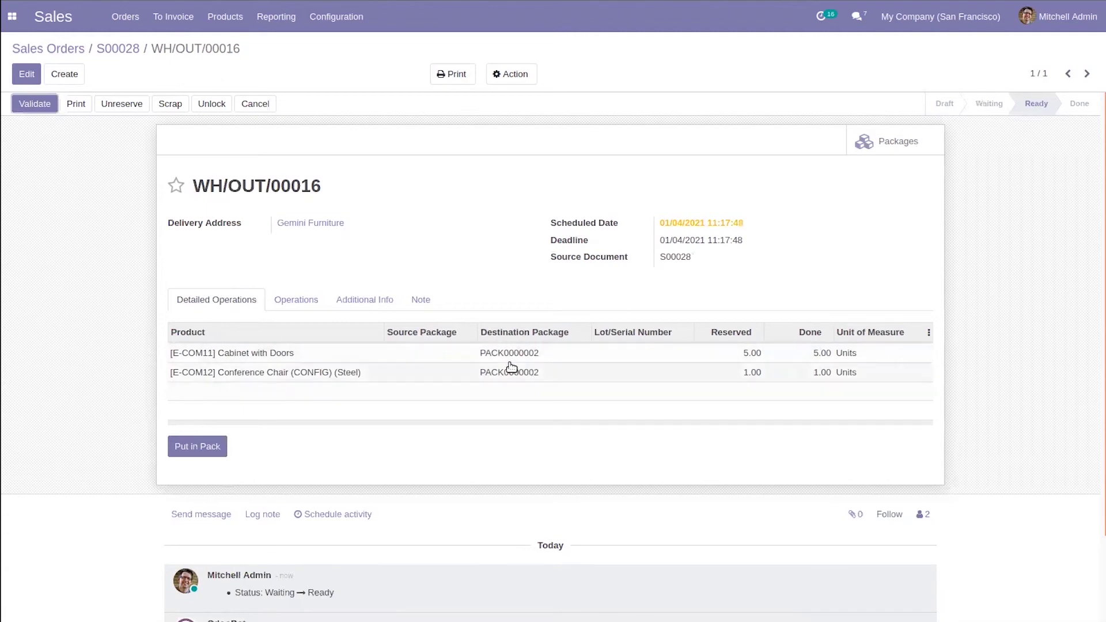
- Try PACK0000001 as the Cabinet with Doors line's destination package, and set the line back to PACK0000002
{"action": "left_click", "coordinate": [26, 74]}
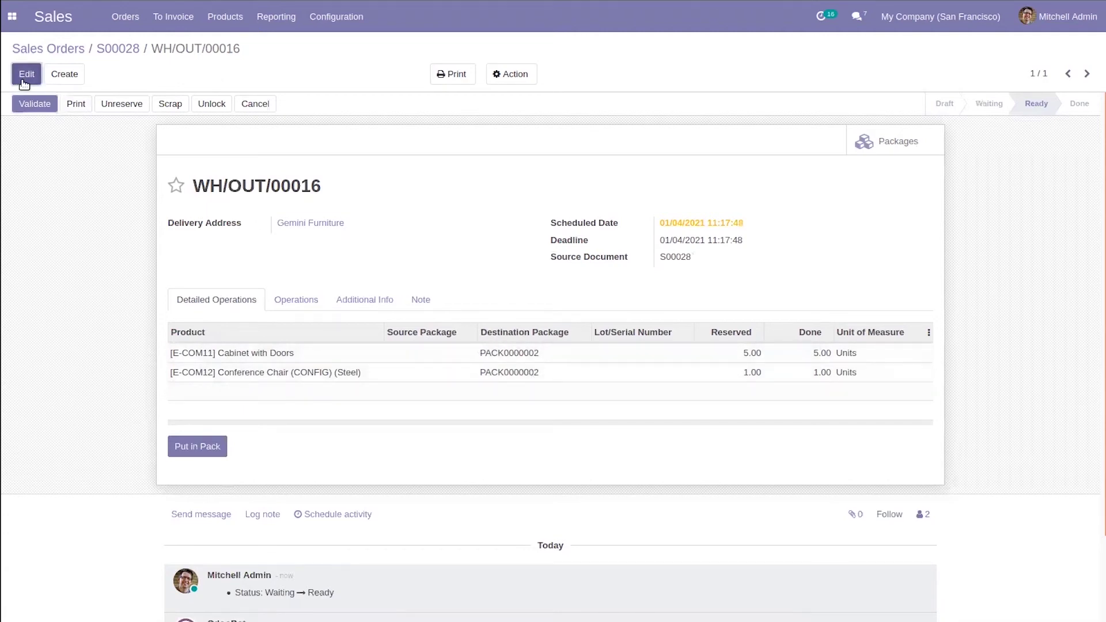
{"action": "left_click", "coordinate": [514, 364]}
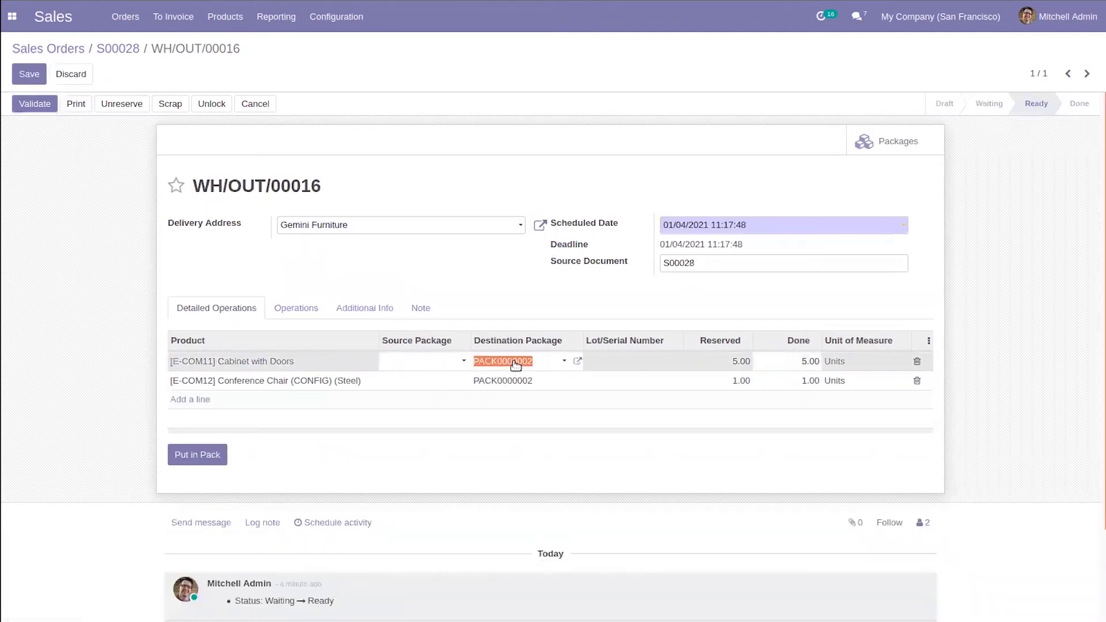
{"action": "left_click", "coordinate": [513, 363]}
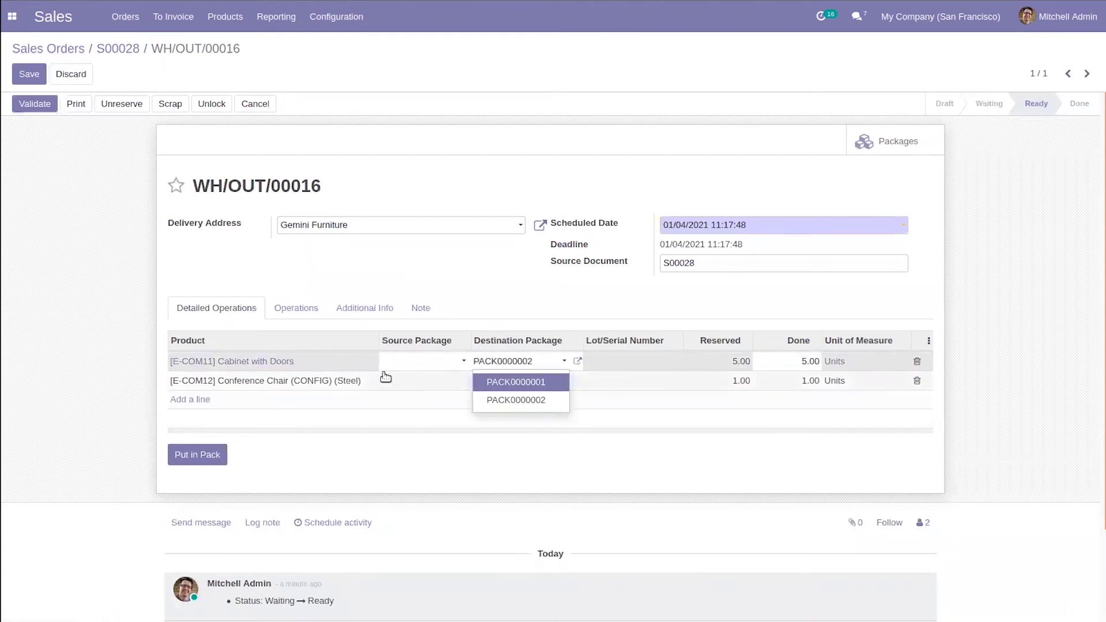
{"action": "left_click", "coordinate": [537, 383]}
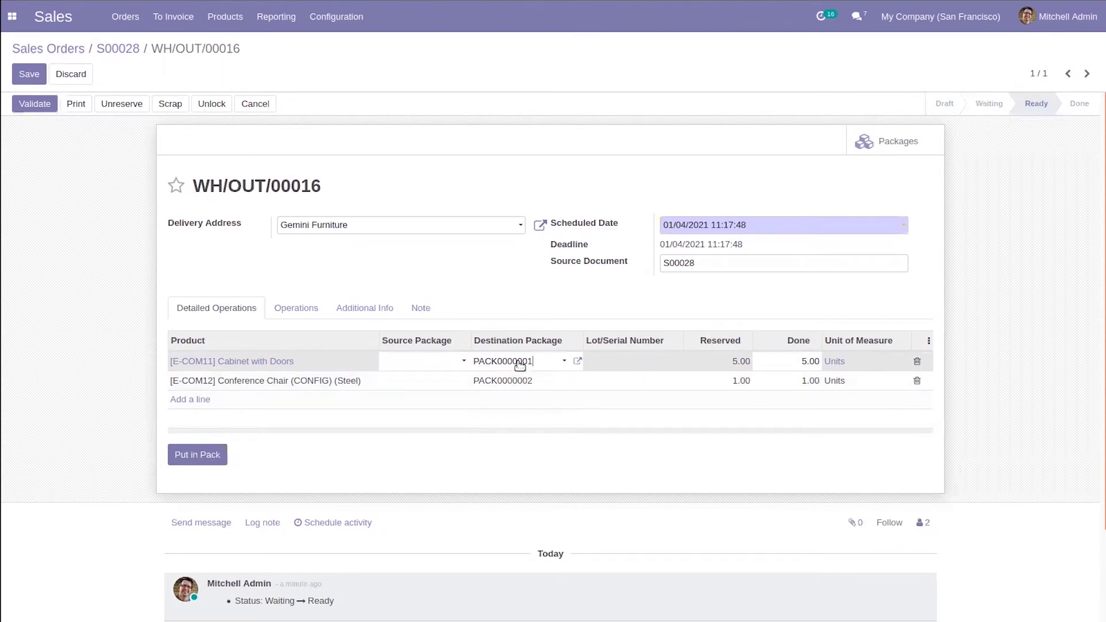
{"action": "left_click", "coordinate": [519, 364]}
{"action": "left_click", "coordinate": [521, 400]}
{"action": "left_click", "coordinate": [504, 274]}
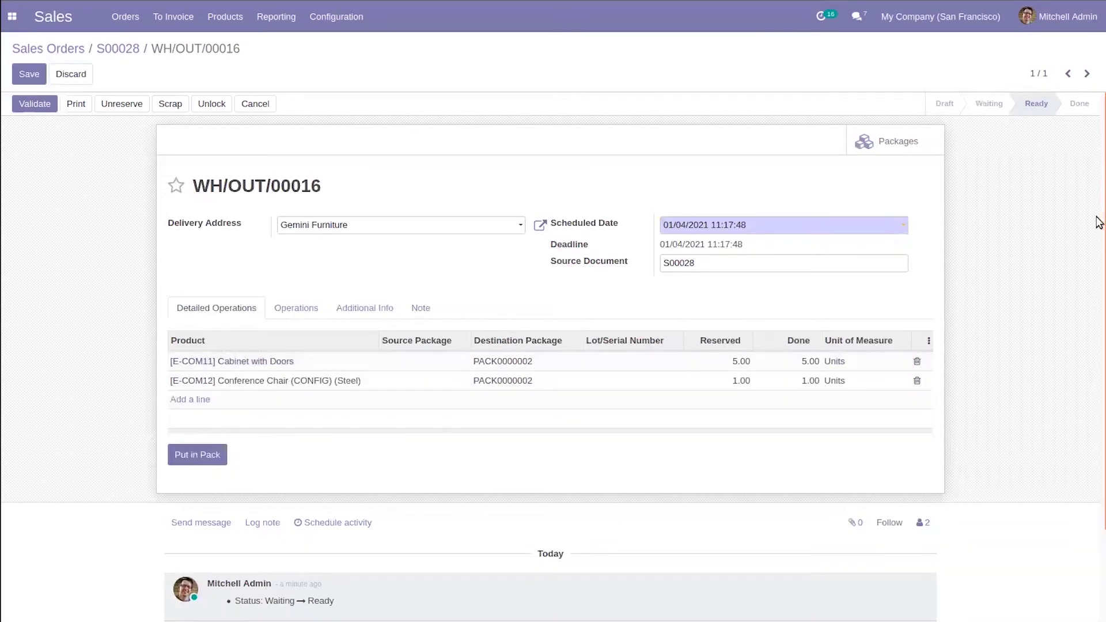
- Validate the delivery and open its package PACK0000002
{"action": "left_click", "coordinate": [35, 104]}
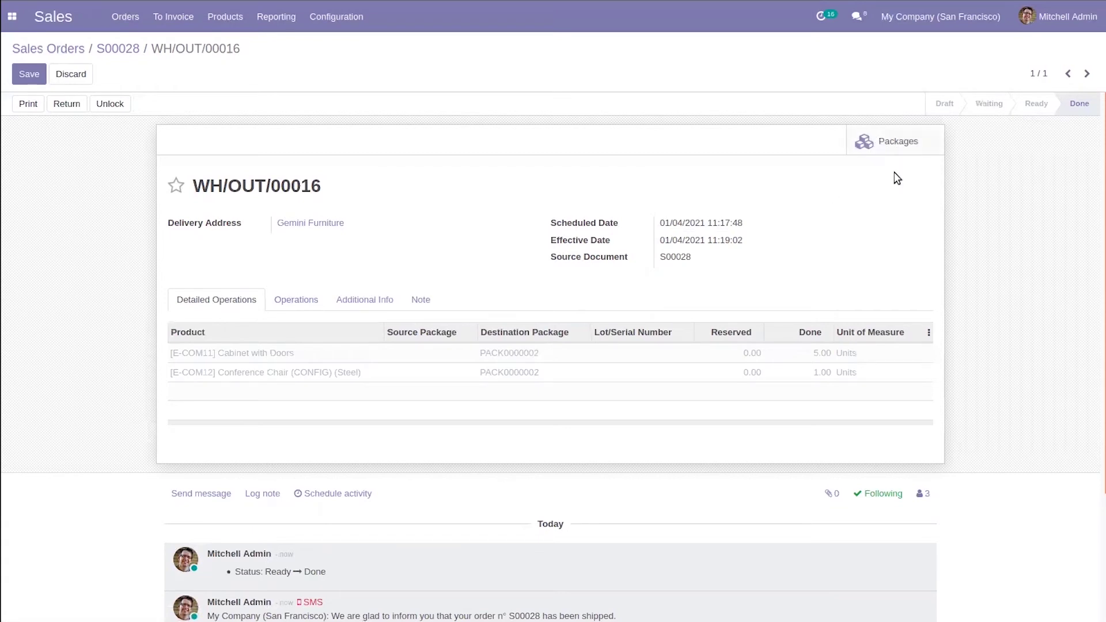
{"action": "left_click", "coordinate": [906, 145]}
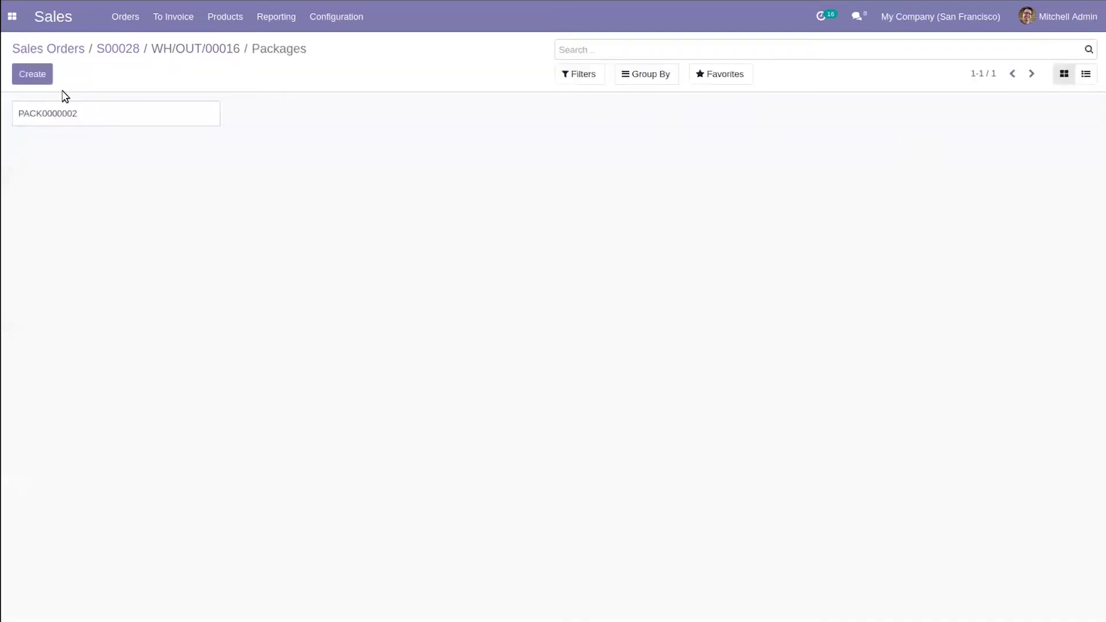
{"action": "left_click", "coordinate": [99, 112]}
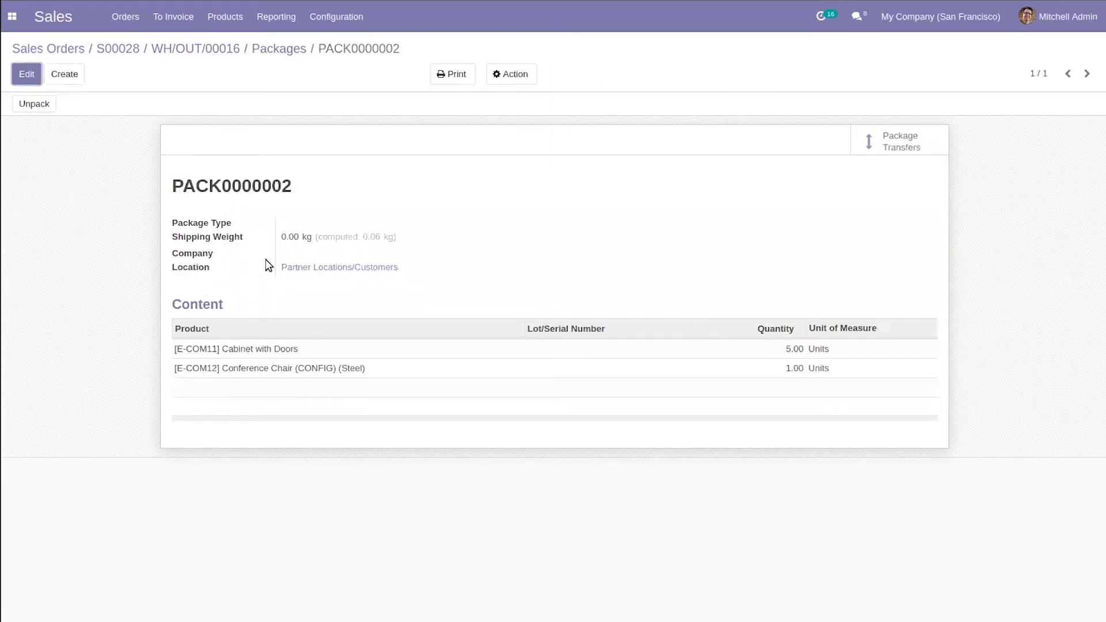
- Check the package's editable fields and its package transfers, and return to the delivery order
{"action": "left_click", "coordinate": [27, 72]}
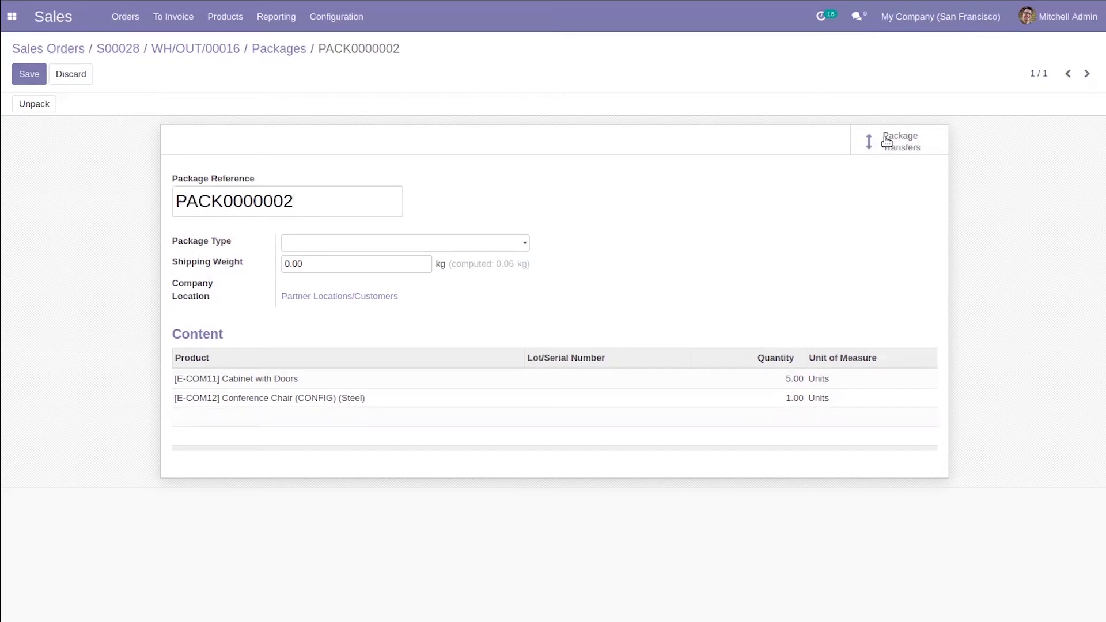
{"action": "left_click", "coordinate": [913, 145]}
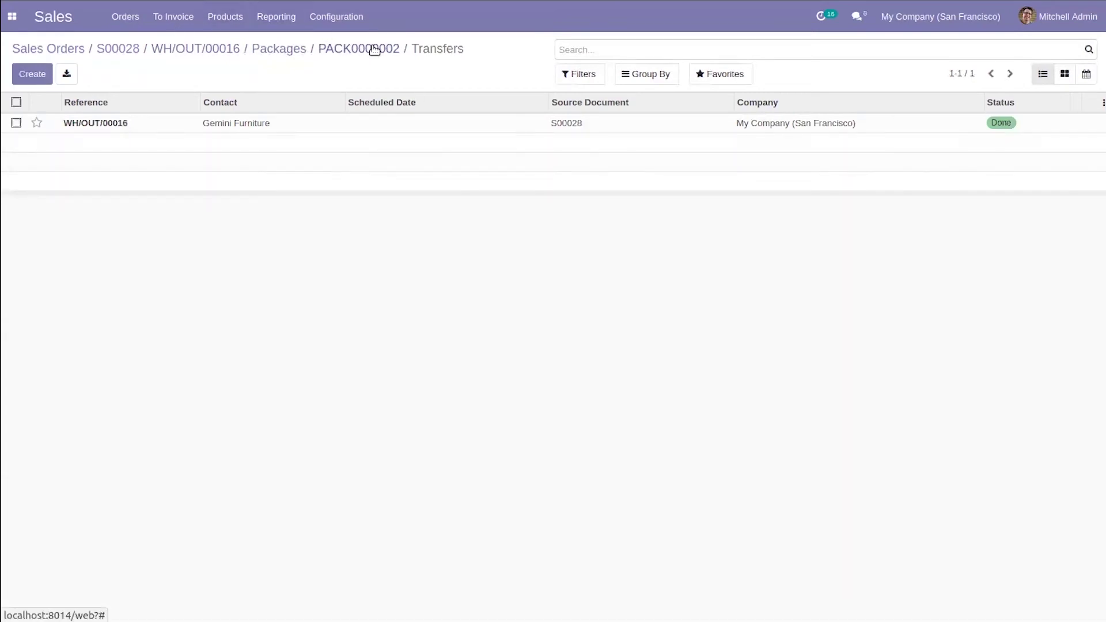
{"action": "left_click", "coordinate": [302, 124]}
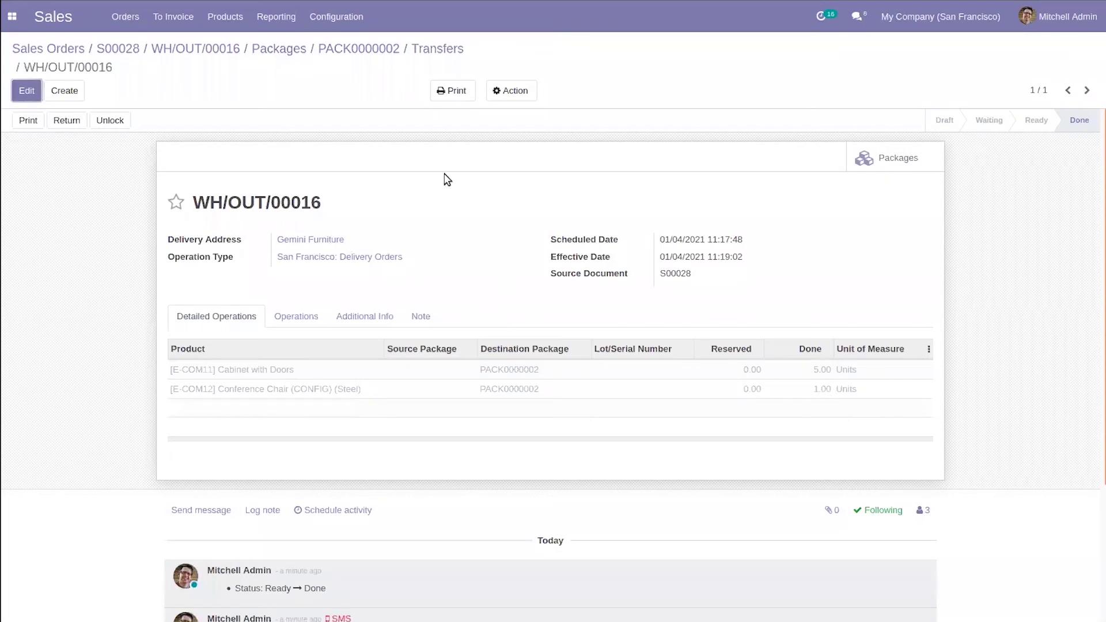
{"action": "left_click", "coordinate": [279, 48]}
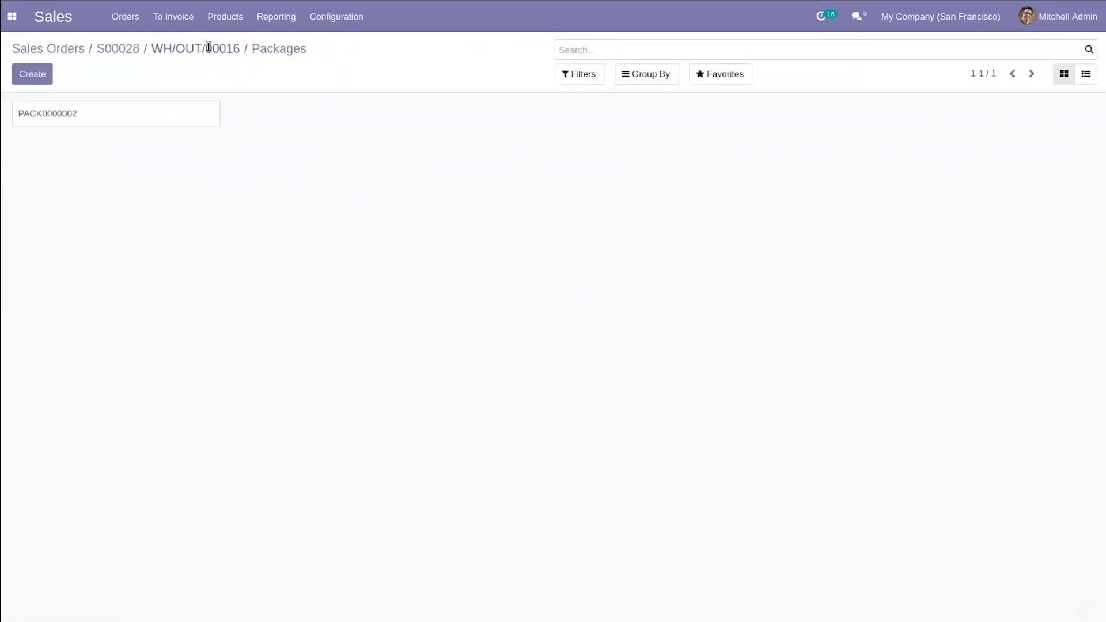
{"action": "left_click", "coordinate": [210, 49]}
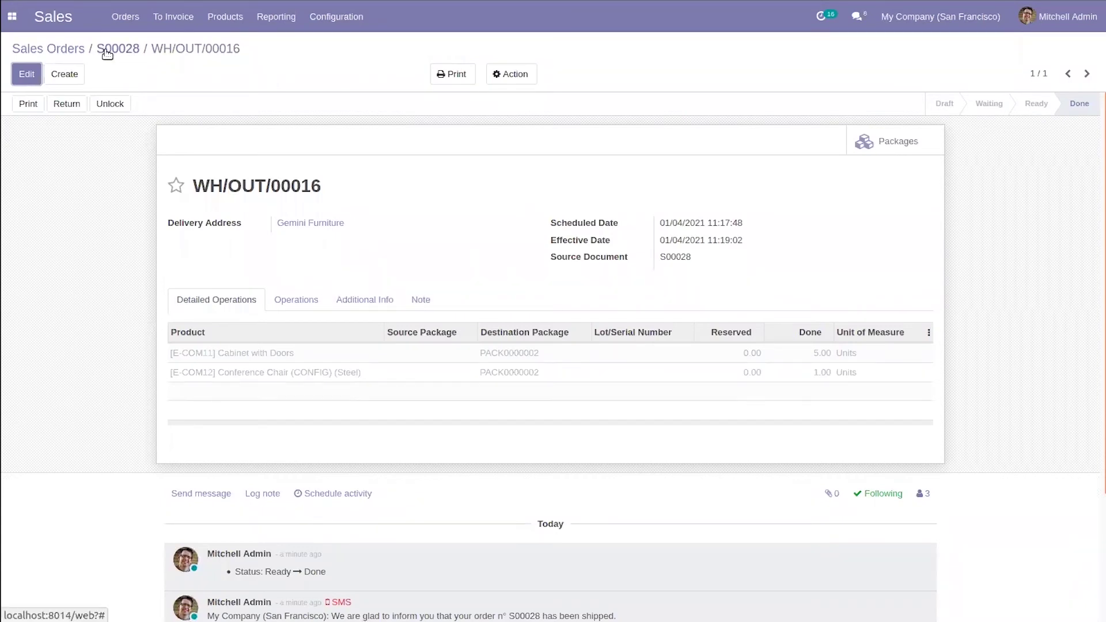
- Switch to the Inventory app and open the list of delivery packages
{"action": "left_click", "coordinate": [330, 23]}
{"action": "left_click", "coordinate": [330, 43]}
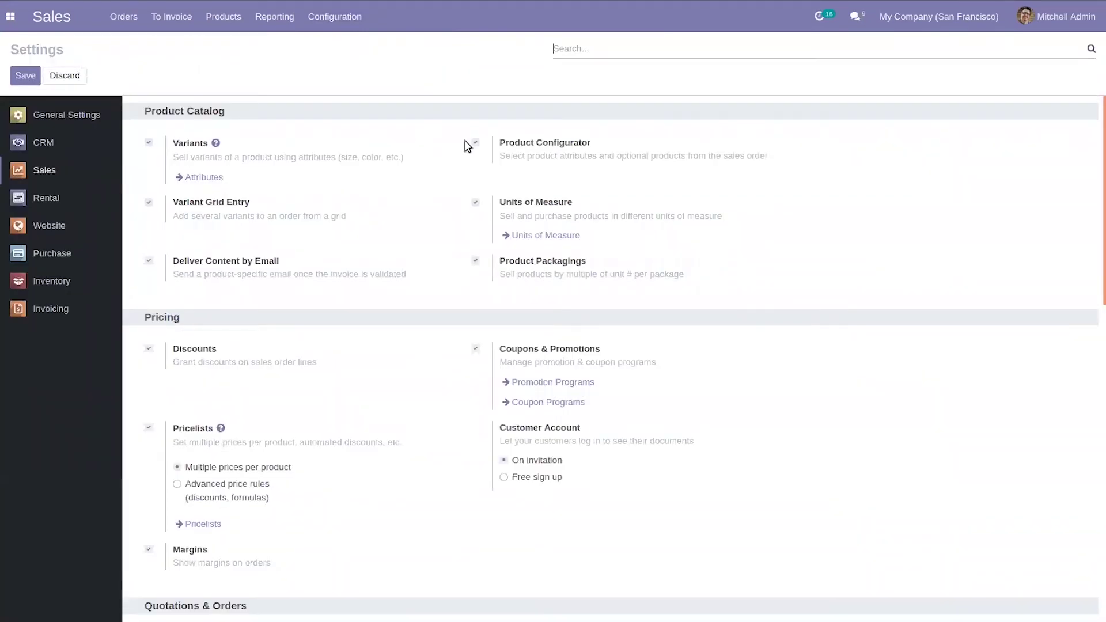
{"action": "left_click", "coordinate": [10, 16]}
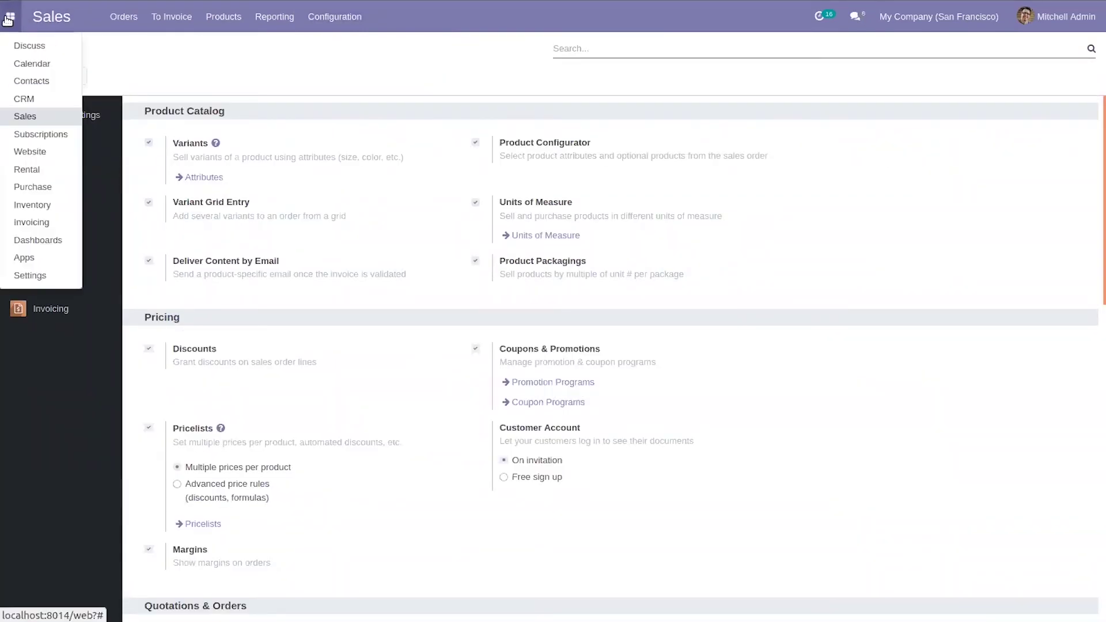
{"action": "left_click", "coordinate": [26, 205]}
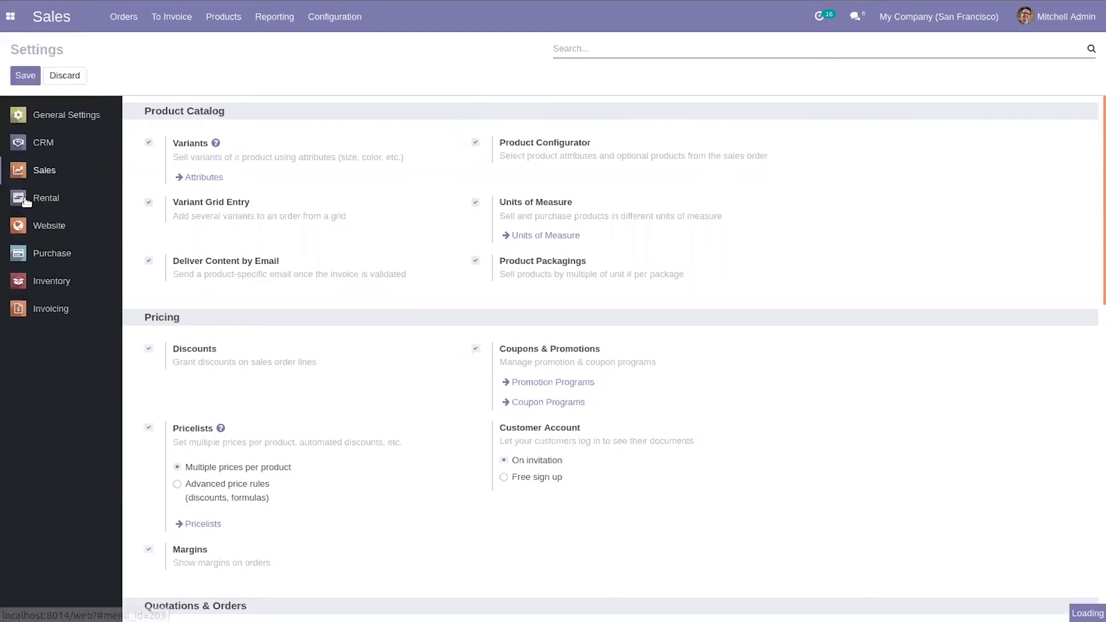
{"action": "left_click", "coordinate": [302, 17]}
{"action": "left_click", "coordinate": [375, 17]}
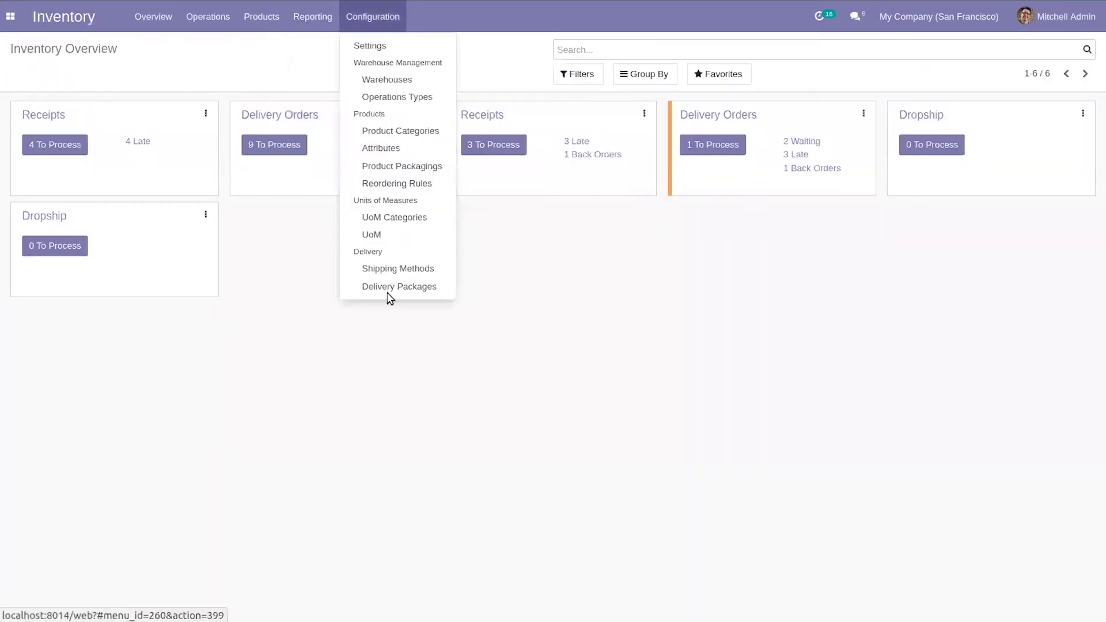
{"action": "left_click", "coordinate": [411, 290]}
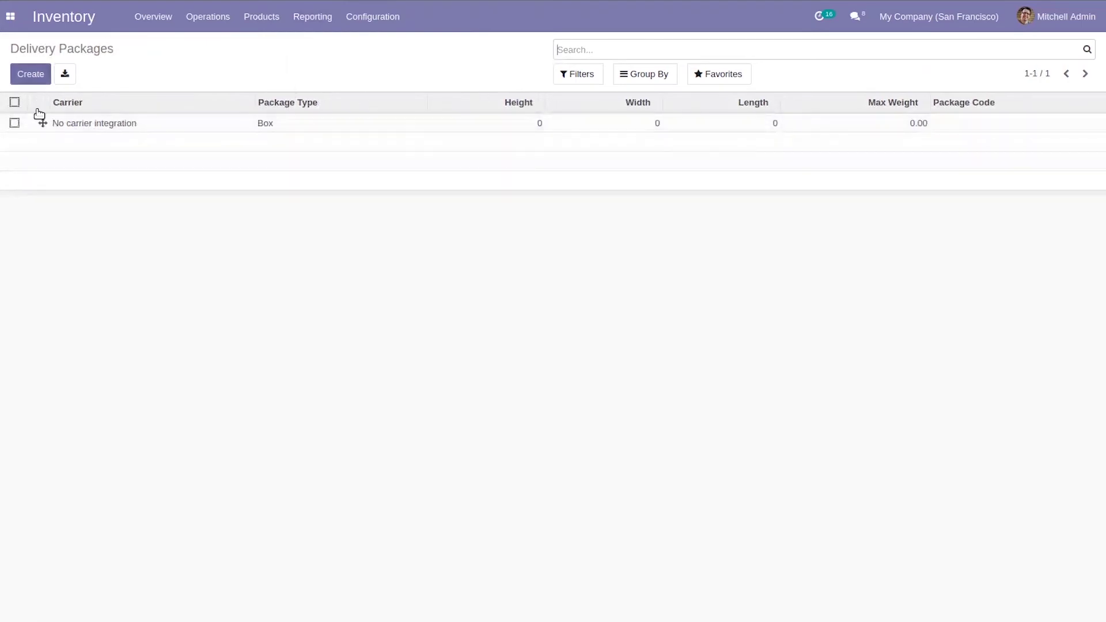
- Create the delivery package type Container with height, width and length 1 m and max weight 3.00 kg, save it, and return to the list
{"action": "left_click", "coordinate": [23, 75]}
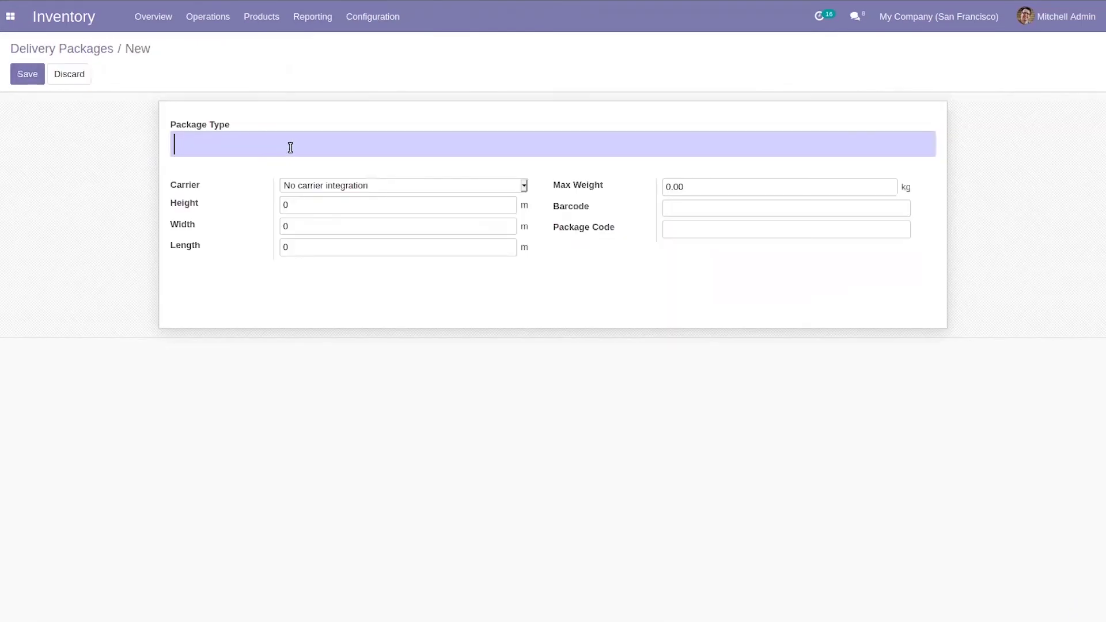
{"action": "type", "text": "Container"}
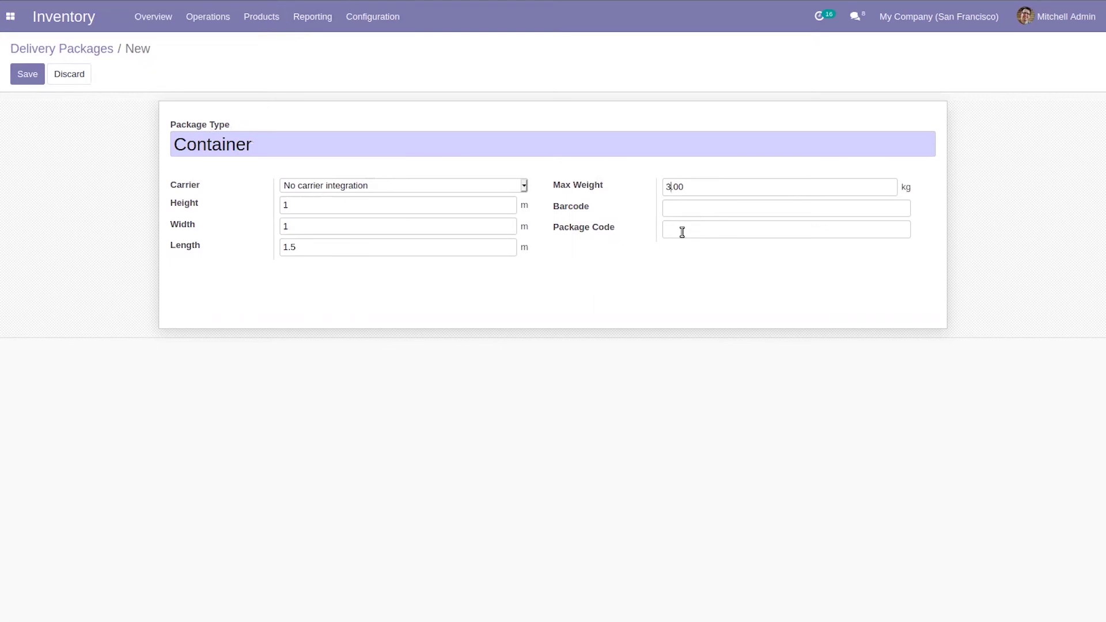
{"action": "left_click", "coordinate": [37, 73]}
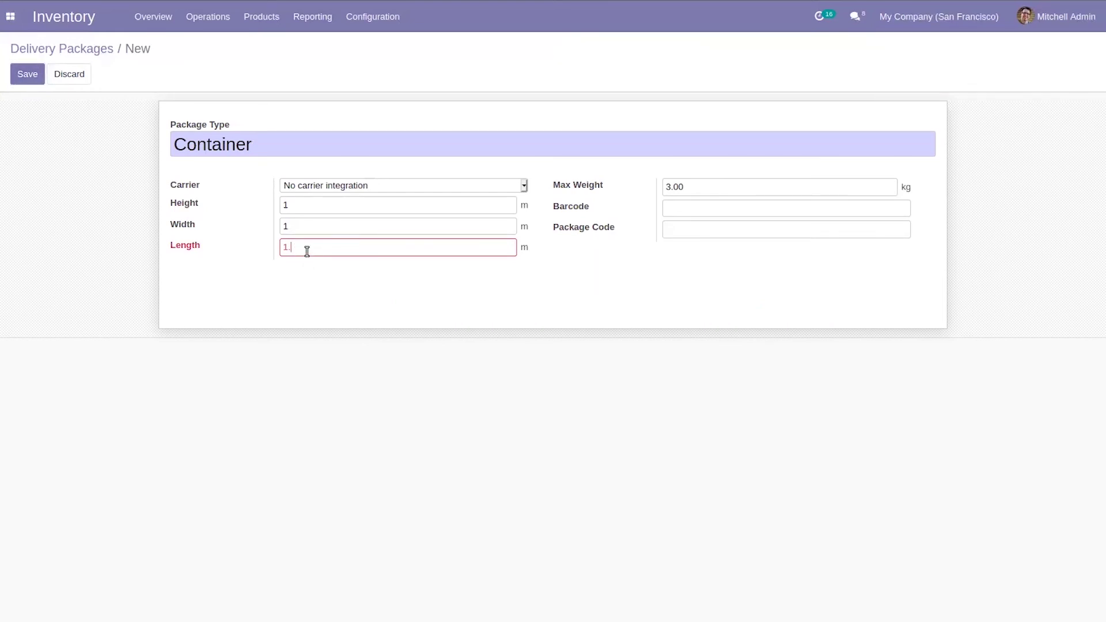
{"action": "left_click", "coordinate": [24, 75]}
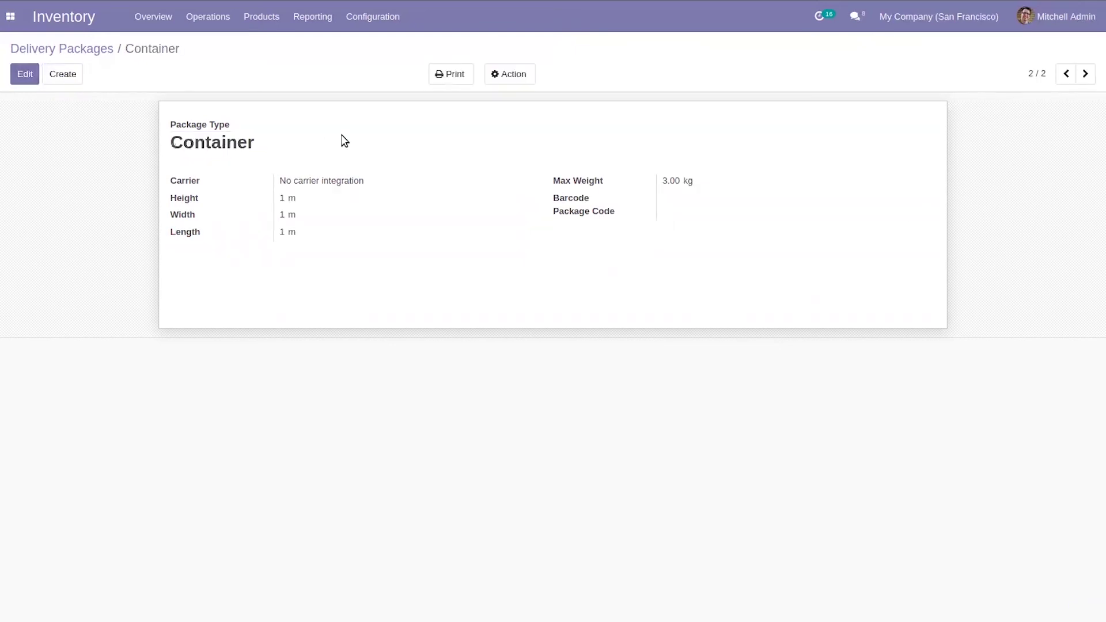
{"action": "left_click", "coordinate": [85, 49]}
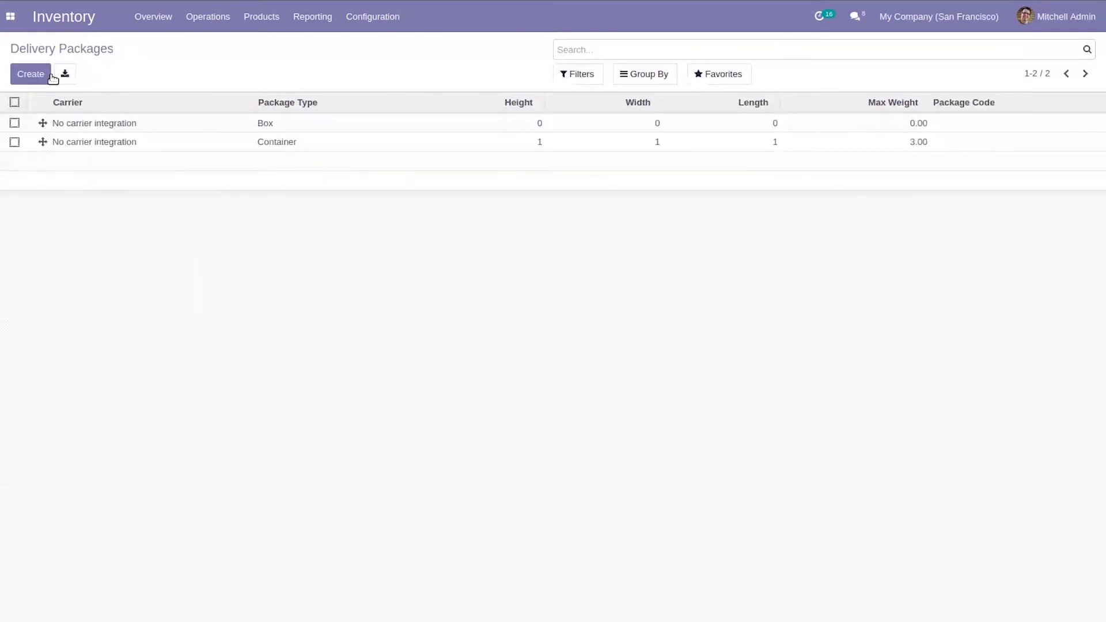
- Check the carrier options of the Box delivery package and return to the delivery packages list
{"action": "left_click", "coordinate": [98, 122]}
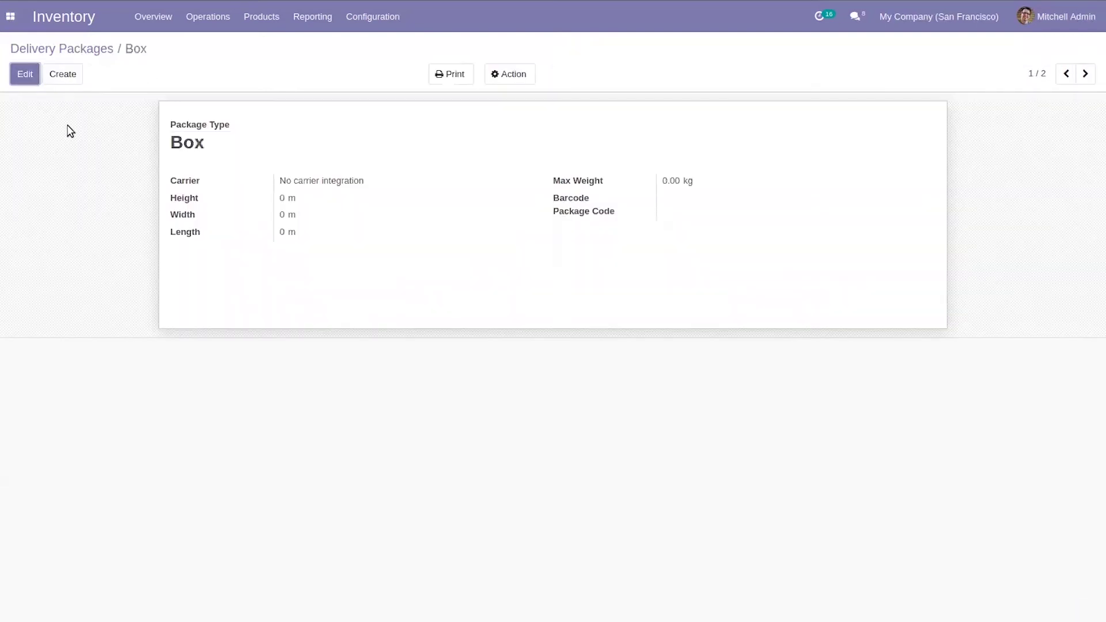
{"action": "left_click", "coordinate": [29, 76]}
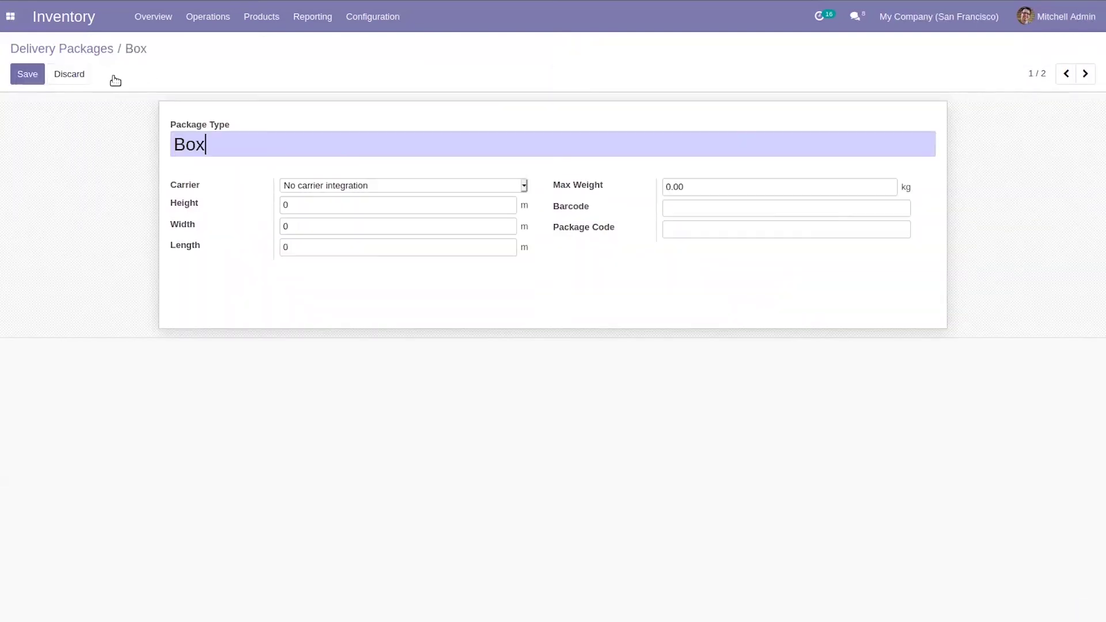
{"action": "left_click", "coordinate": [358, 186]}
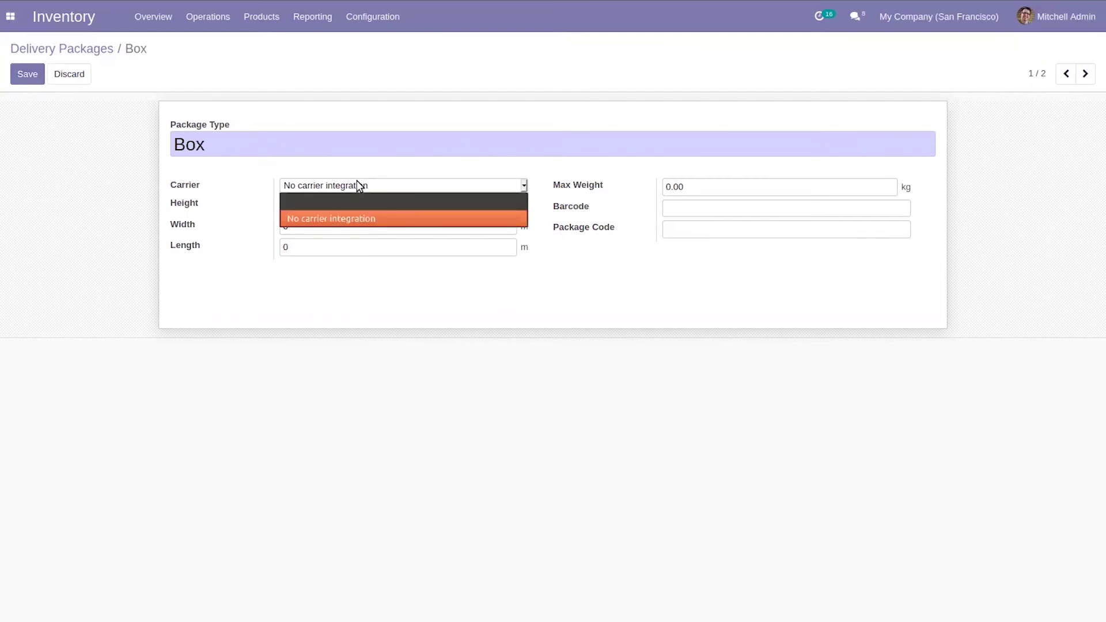
{"action": "left_click", "coordinate": [250, 171]}
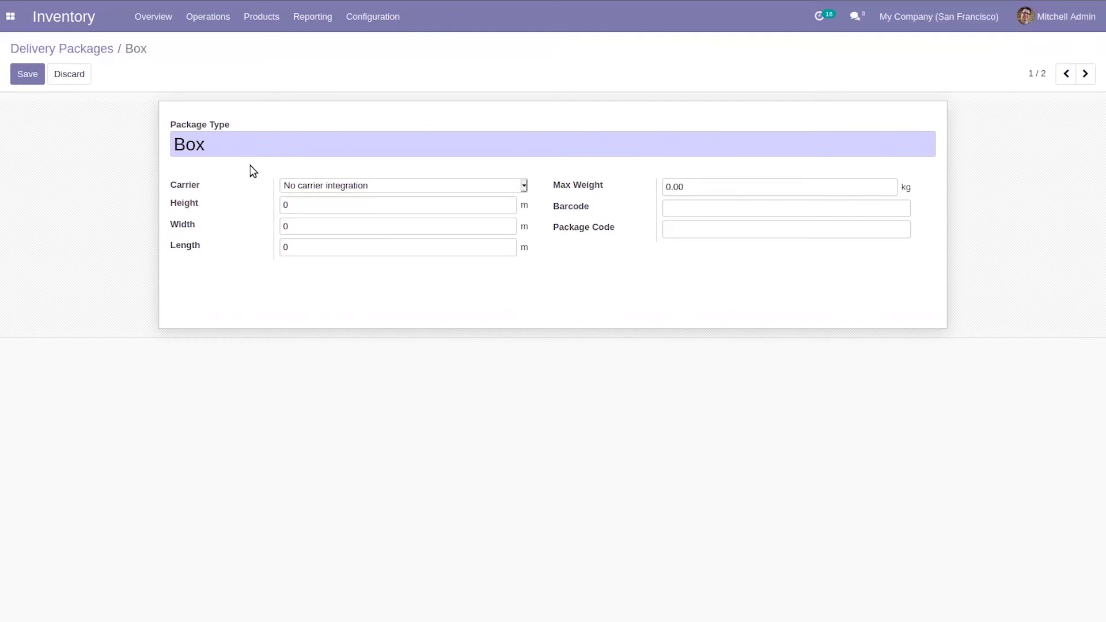
{"action": "left_click", "coordinate": [59, 47]}
- Open the Inventory settings and review the options down to the shipping connectors
{"action": "left_click", "coordinate": [369, 28]}
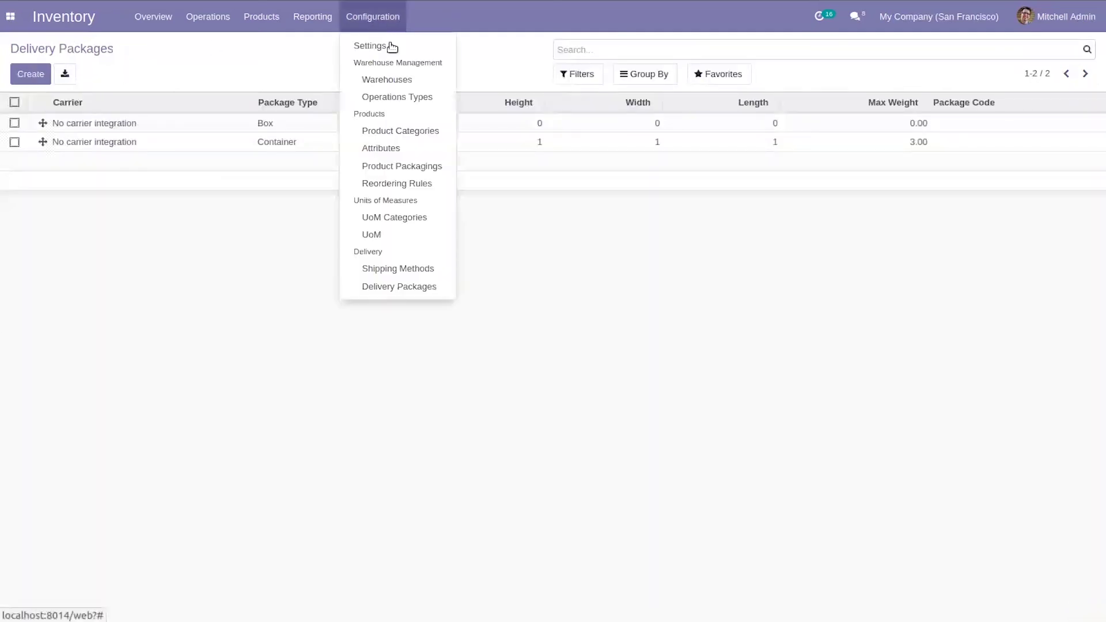
{"action": "left_click", "coordinate": [393, 47]}
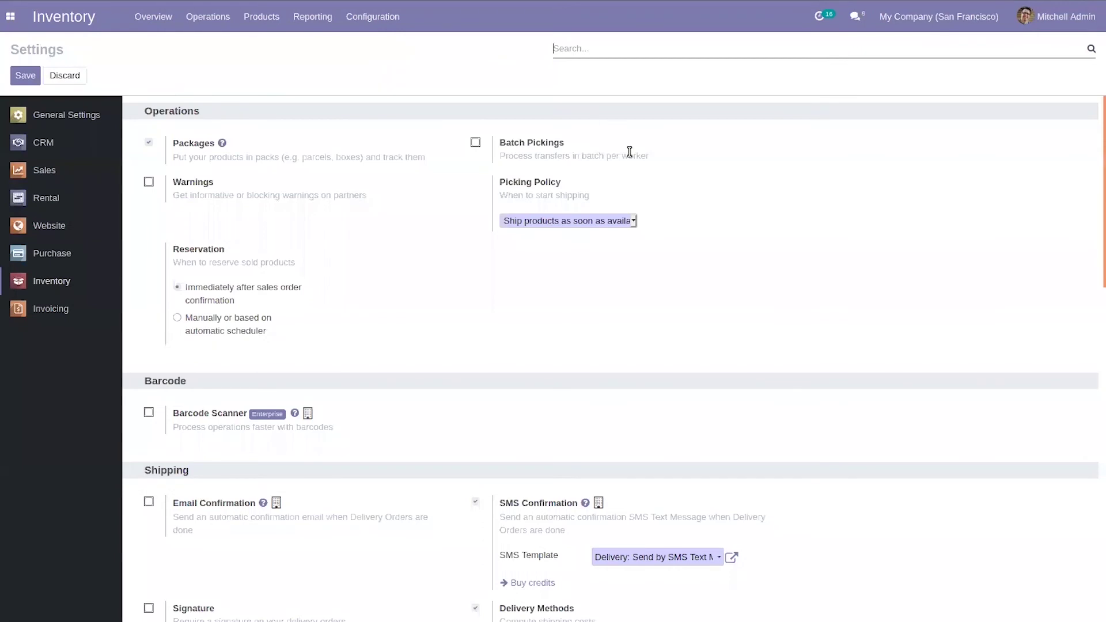
{"action": "left_click_drag", "start_coordinate": [1096, 210], "coordinate": [1097, 366]}
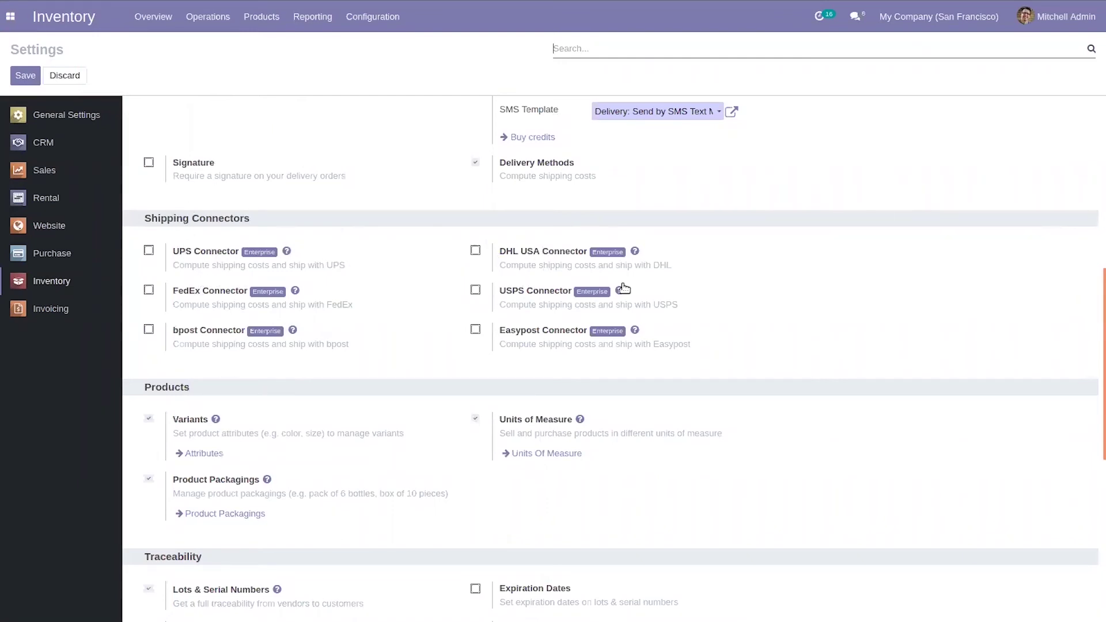
{"action": "mouse_move", "coordinate": [1096, 363]}
{"action": "left_mouse_down"}
{"action": "mouse_move", "coordinate": [1097, 521]}
{"action": "mouse_move", "coordinate": [1081, 288]}
{"action": "mouse_move", "coordinate": [1096, 378]}
{"action": "left_mouse_up"}
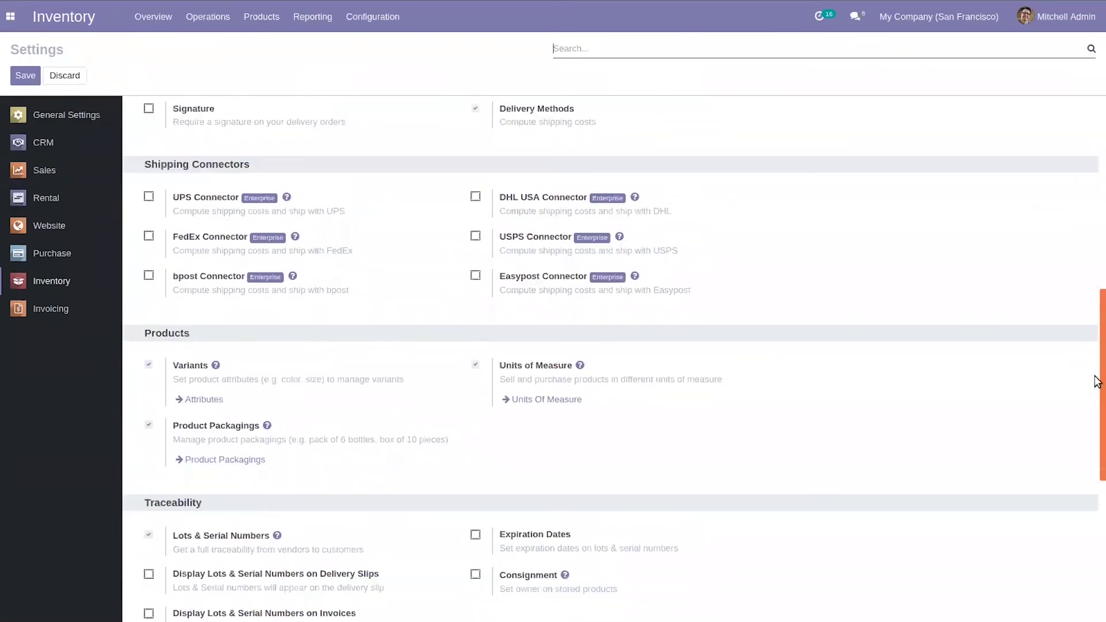
- Try to enable the UPS Connector and follow its Enterprise upgrade offer to the Odoo pricing page
{"action": "left_click", "coordinate": [148, 197]}
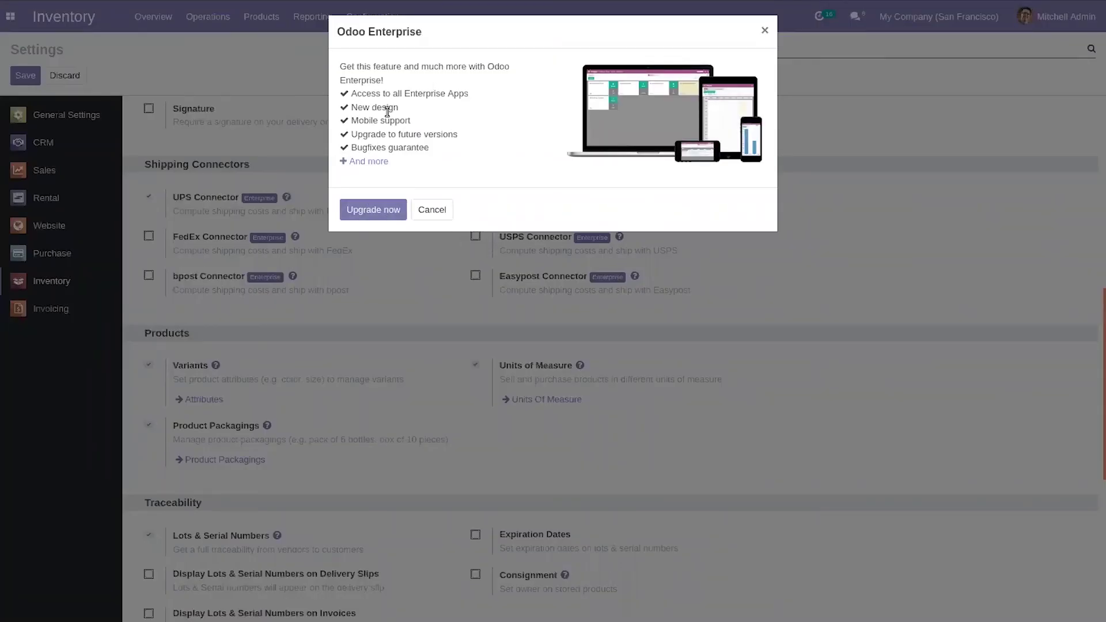
{"action": "left_click", "coordinate": [434, 210]}
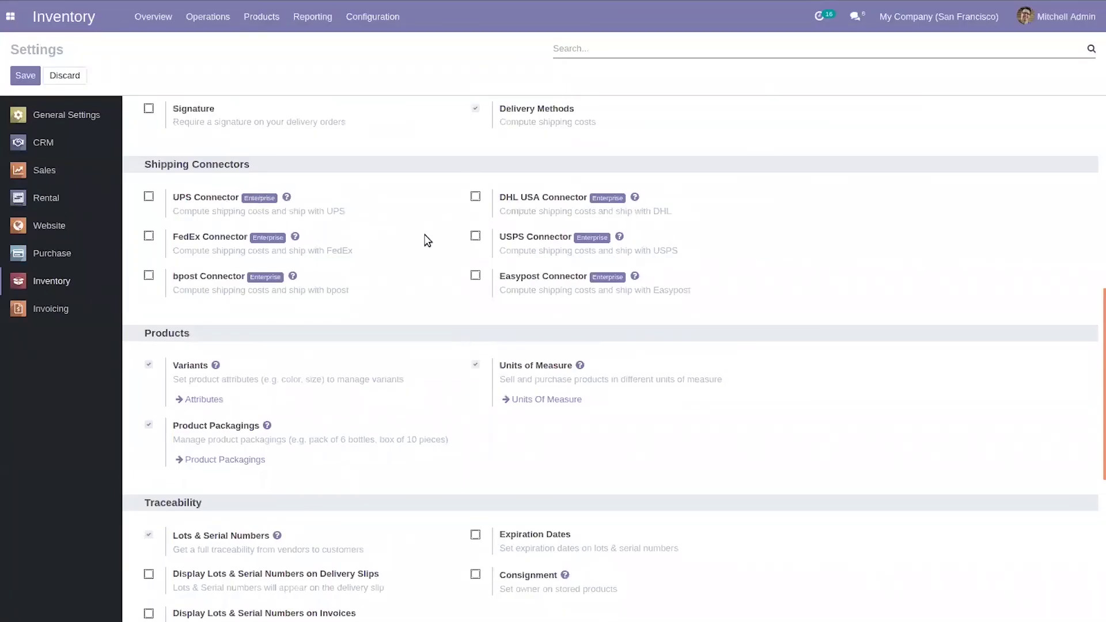
{"action": "left_click", "coordinate": [148, 198]}
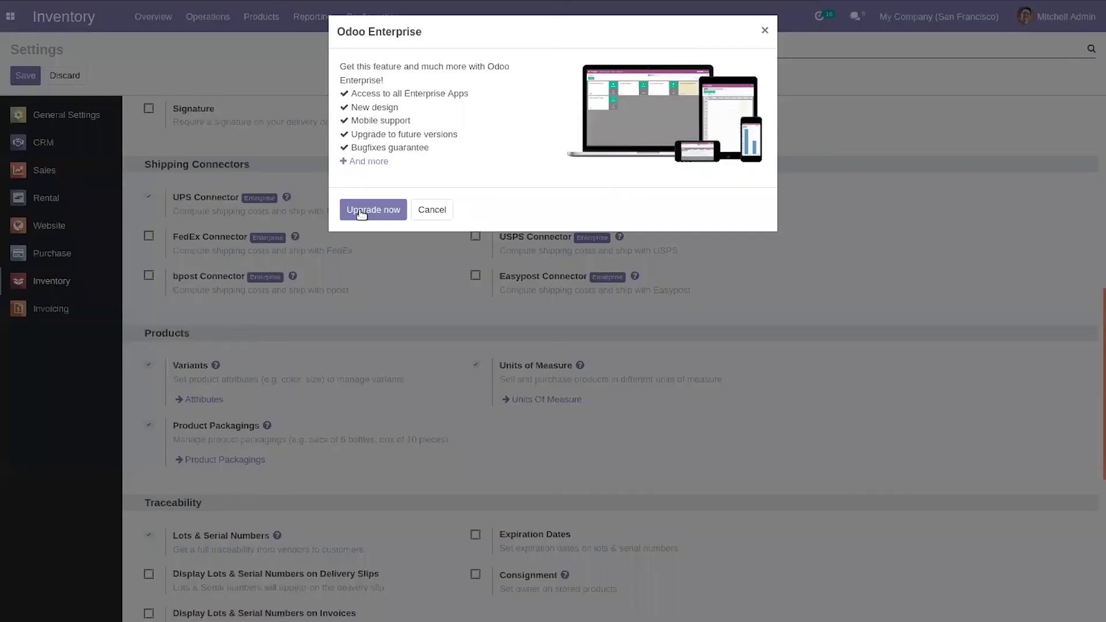
{"action": "left_click", "coordinate": [373, 214]}
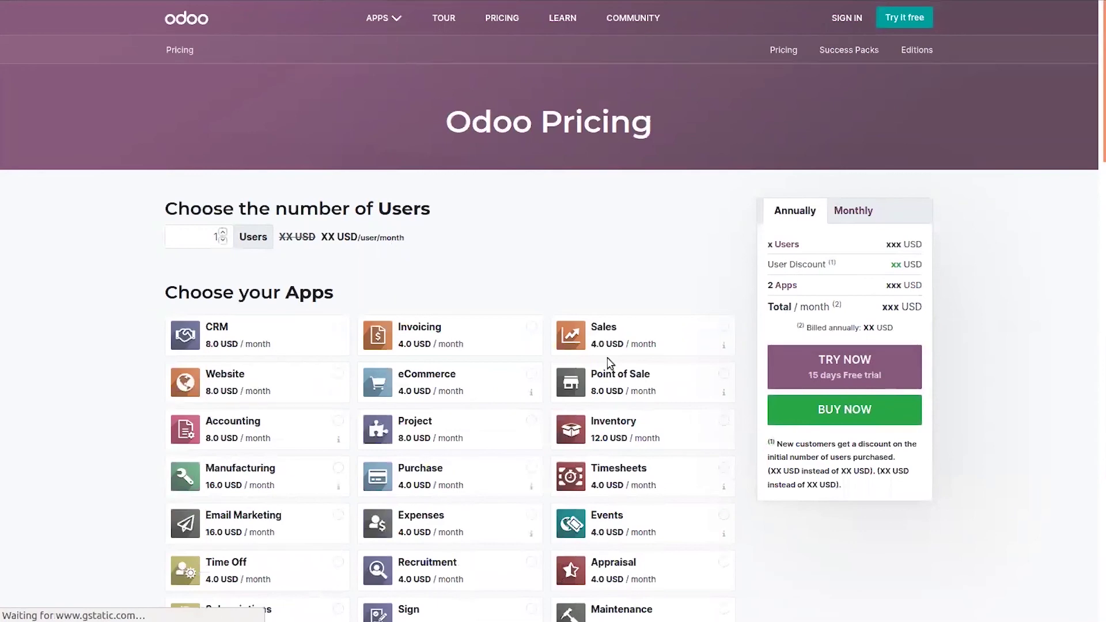
- Examine the apps and extra shipping integrations on the Odoo pricing page, selecting the Sign app
{"action": "left_click", "coordinate": [1097, 254]}
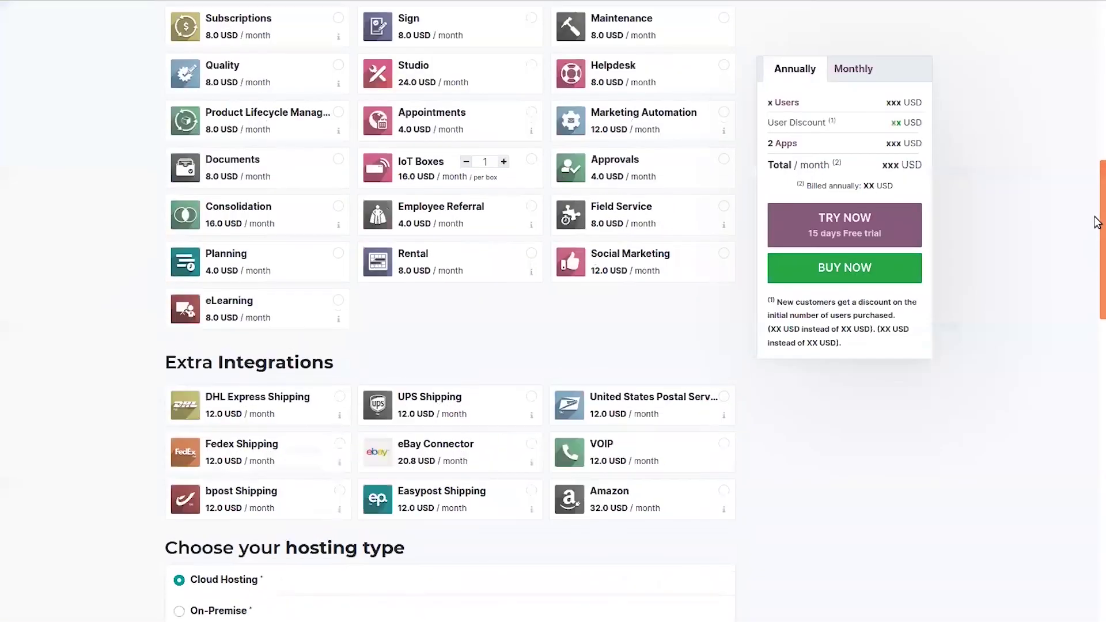
{"action": "left_click", "coordinate": [1098, 115]}
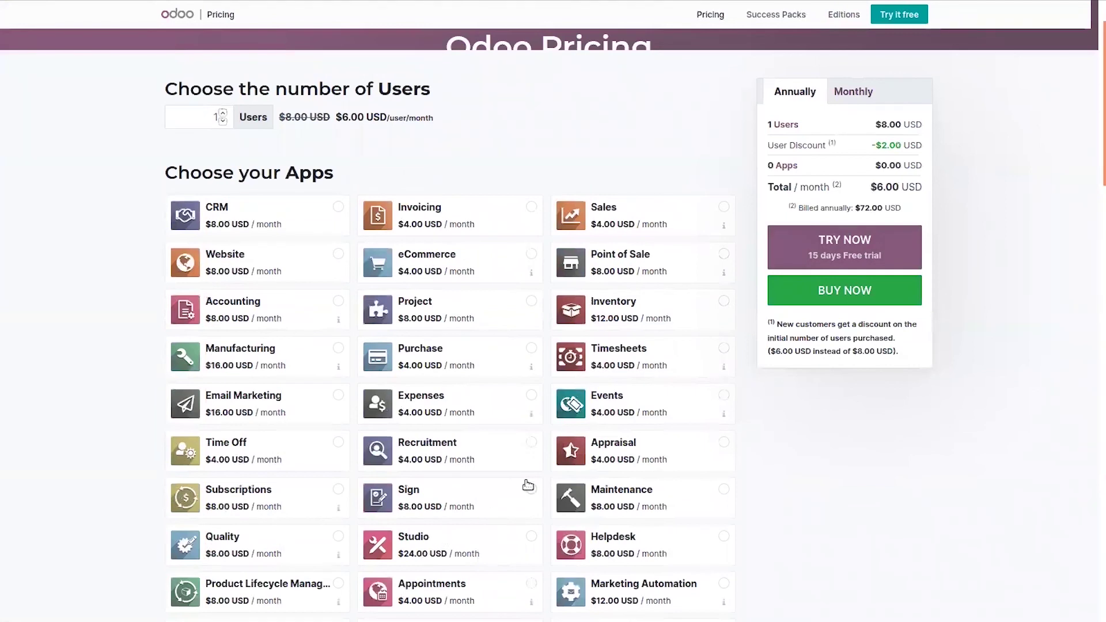
{"action": "left_click", "coordinate": [531, 490]}
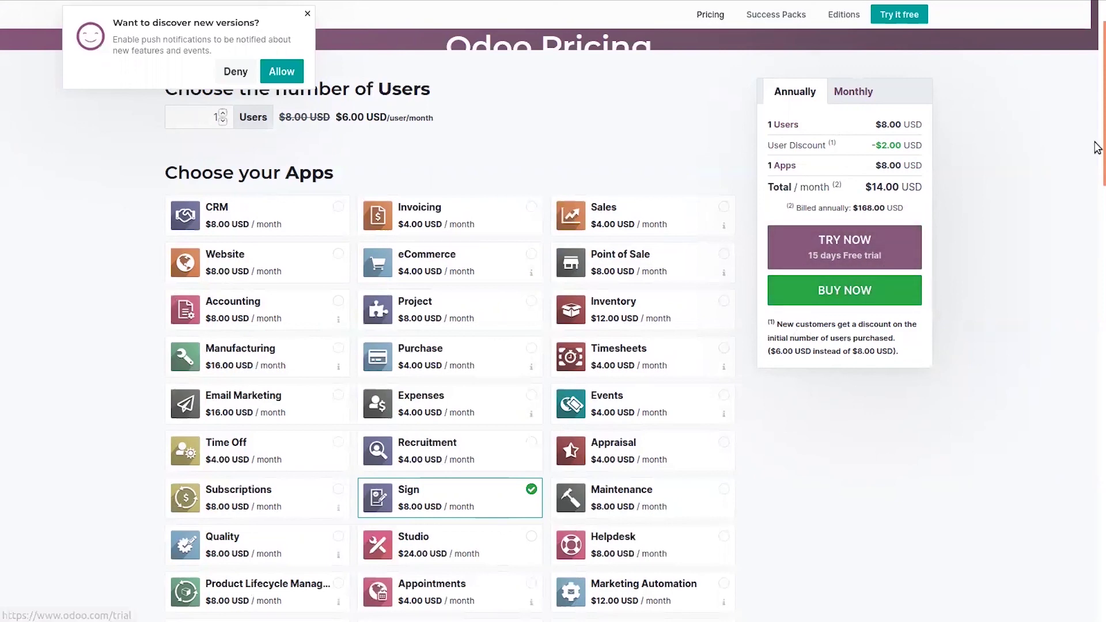
{"action": "left_click_drag", "start_coordinate": [1096, 143], "coordinate": [1096, 76]}
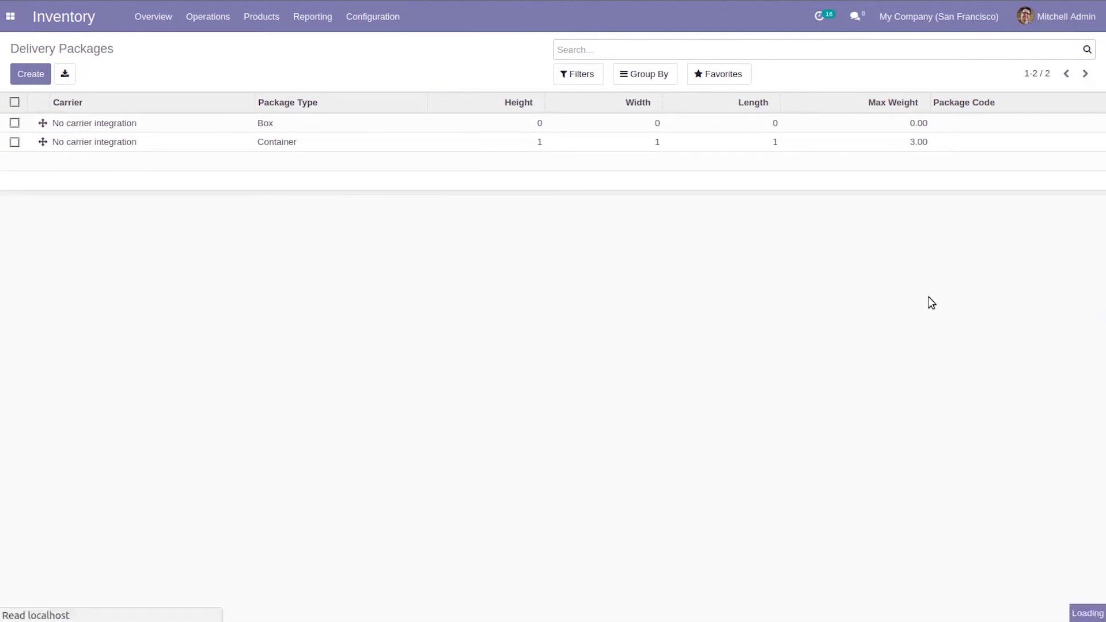
- Try to enable the Barcode Scanner option in the Inventory settings and decline the Enterprise upgrade
{"action": "left_click_drag", "start_coordinate": [1096, 227], "coordinate": [1098, 265]}
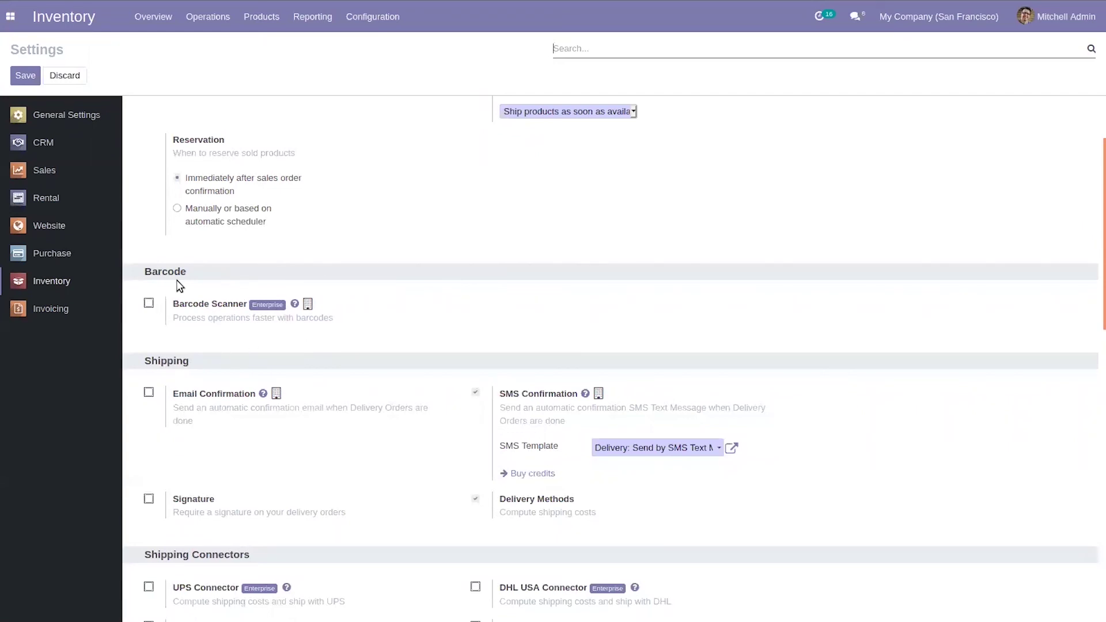
{"action": "left_click", "coordinate": [149, 303]}
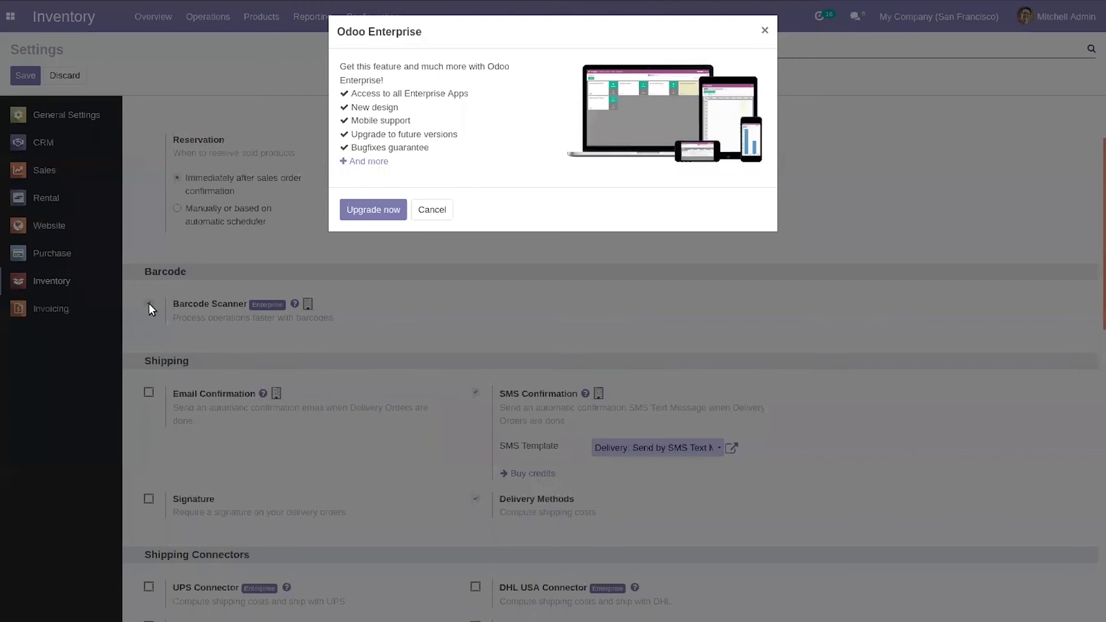
{"action": "left_click", "coordinate": [438, 212]}
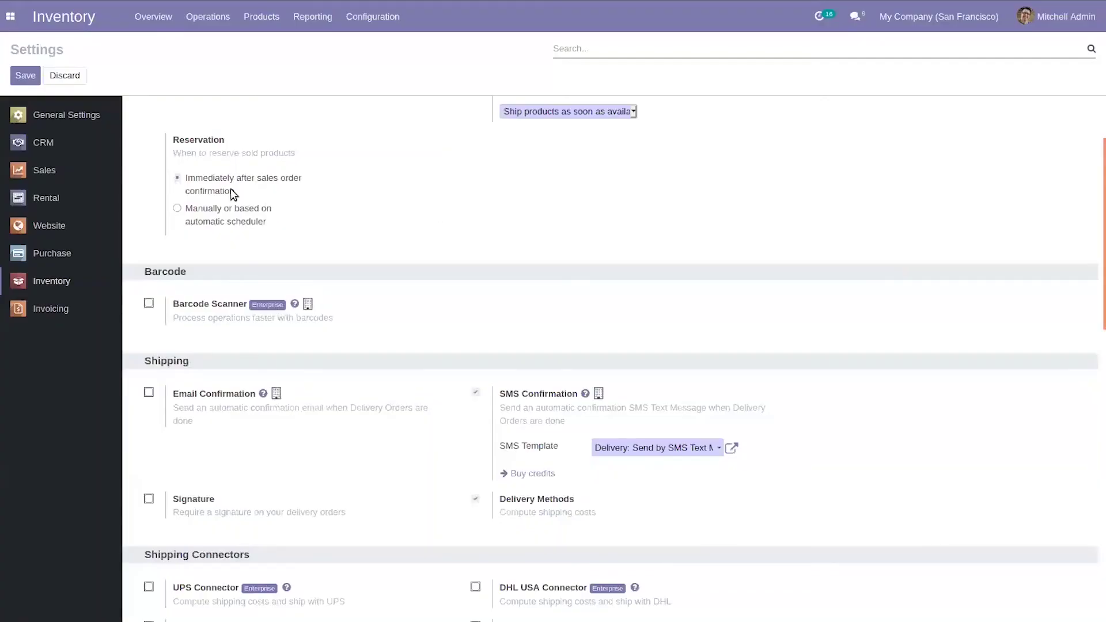
- Open package PACK0000002 from the products' package list for editing and set its package type to Container
{"action": "left_click", "coordinate": [396, 16]}
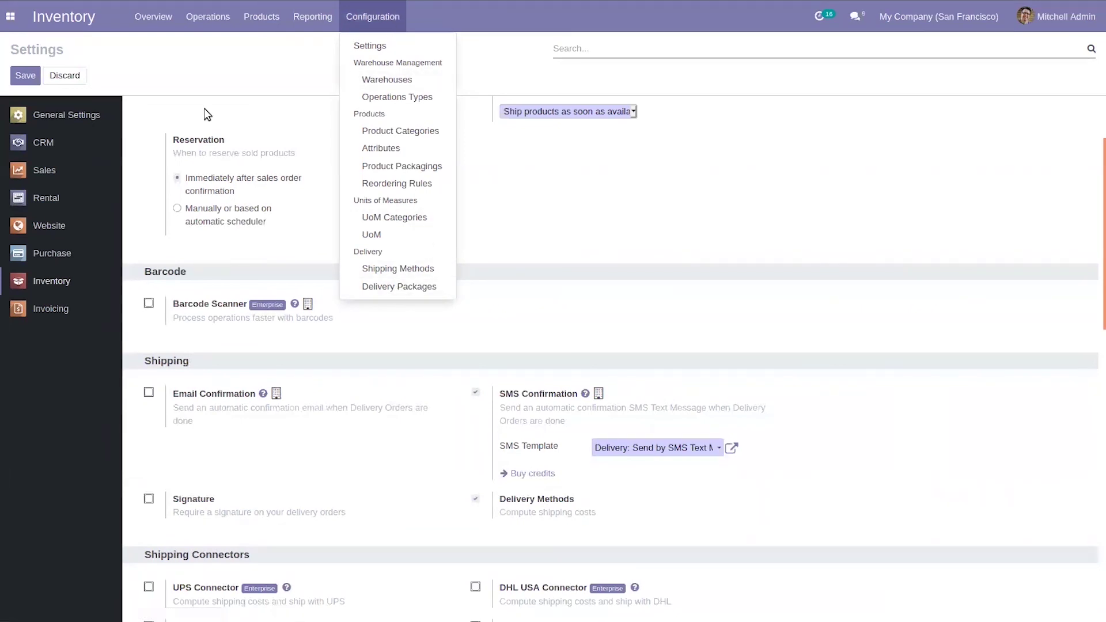
{"action": "left_click", "coordinate": [259, 17]}
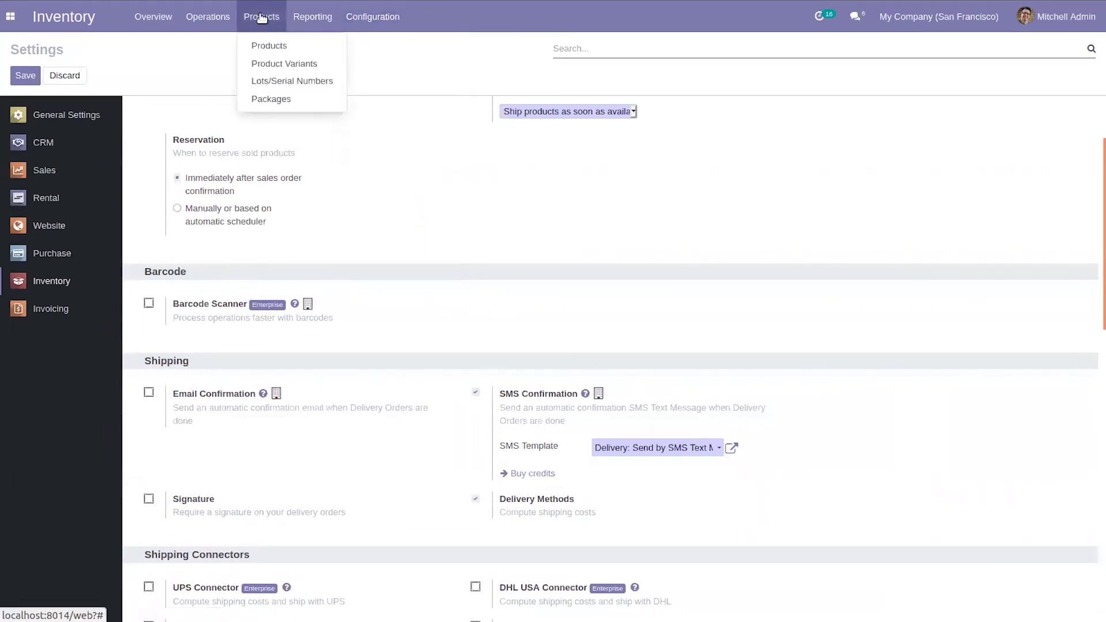
{"action": "left_click", "coordinate": [285, 98]}
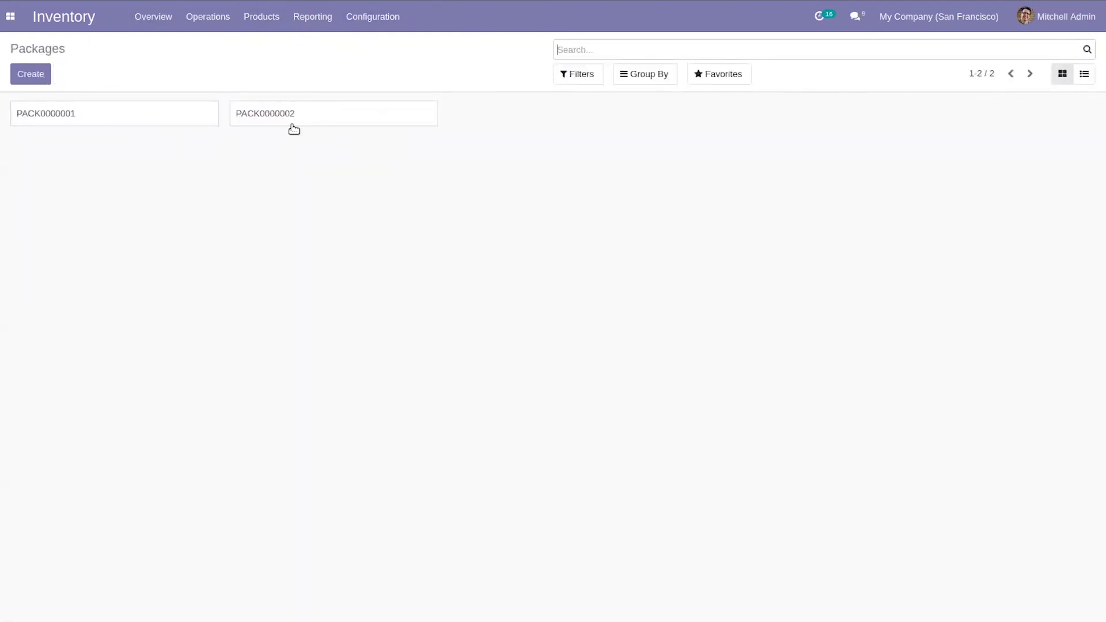
{"action": "left_click", "coordinate": [293, 119]}
{"action": "left_click", "coordinate": [26, 73]}
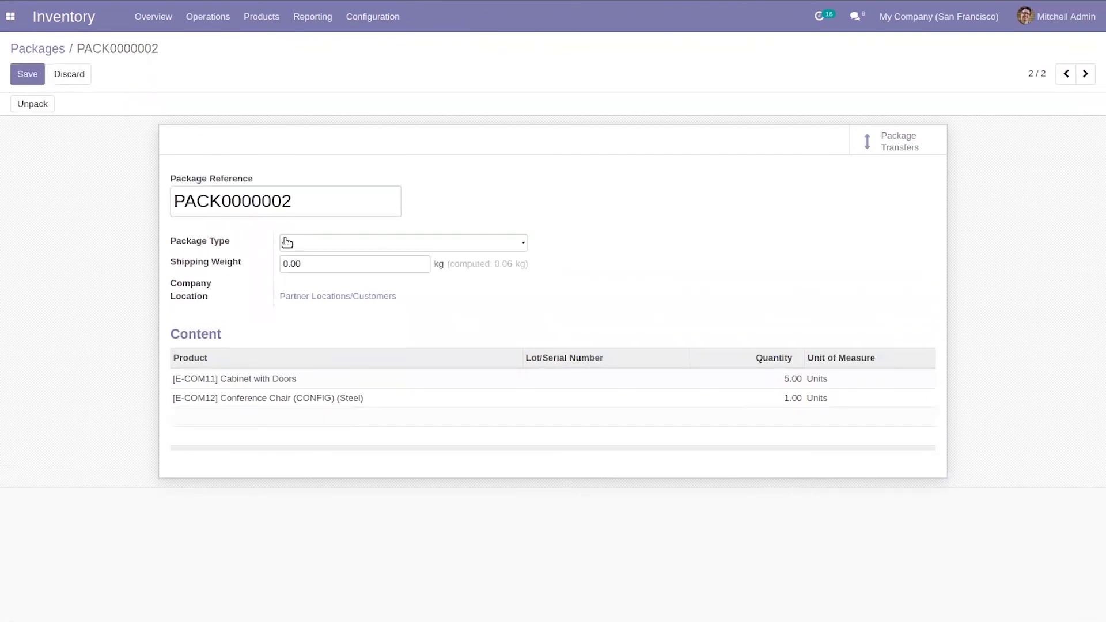
{"action": "left_click", "coordinate": [314, 246]}
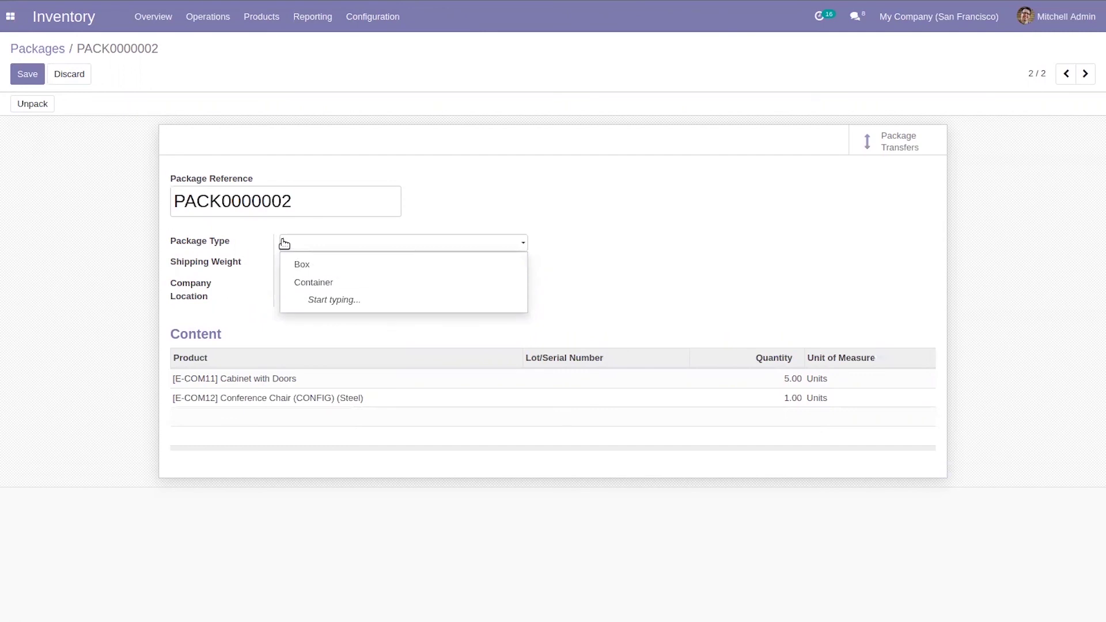
{"action": "left_click", "coordinate": [341, 288]}
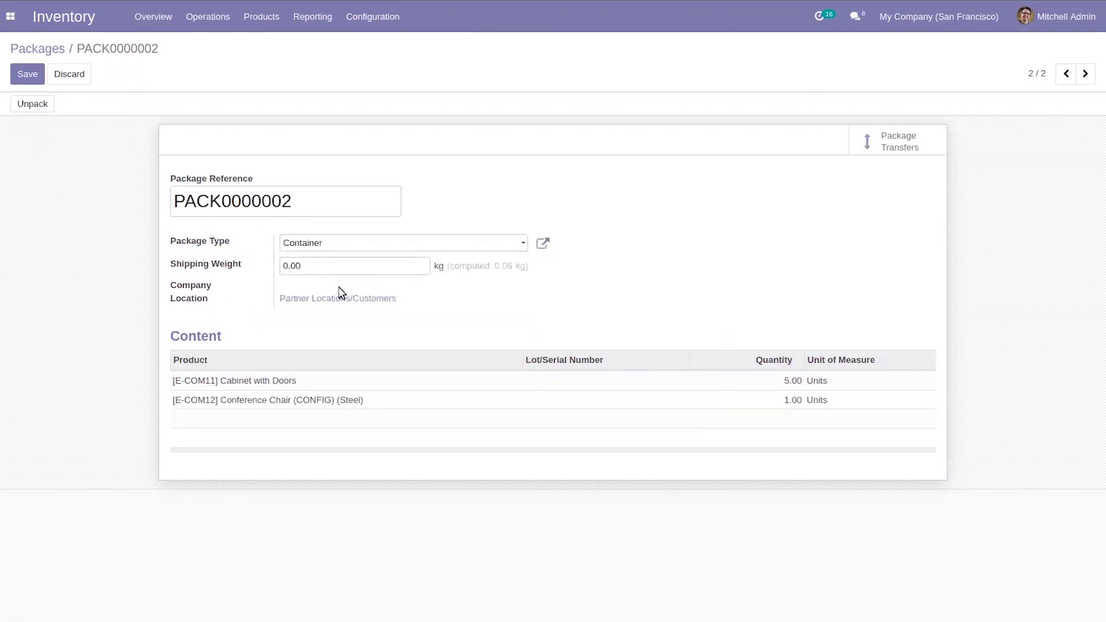
- Check the details of the Container package type, save the package, and return to the packages overview
{"action": "left_click", "coordinate": [543, 243]}
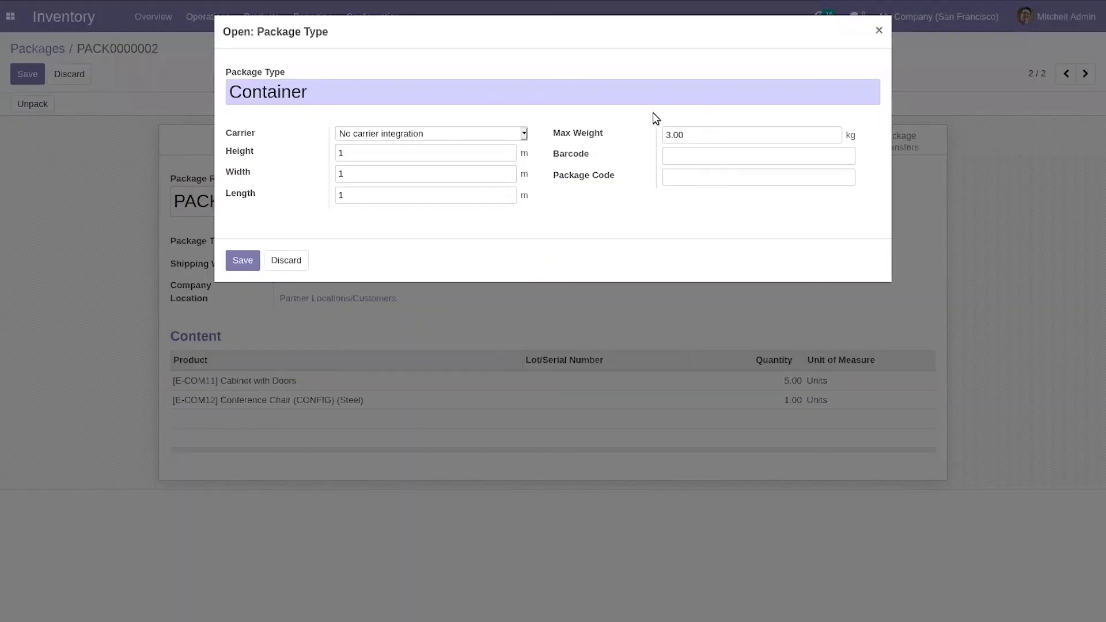
{"action": "left_click", "coordinate": [878, 33]}
{"action": "left_click", "coordinate": [28, 76]}
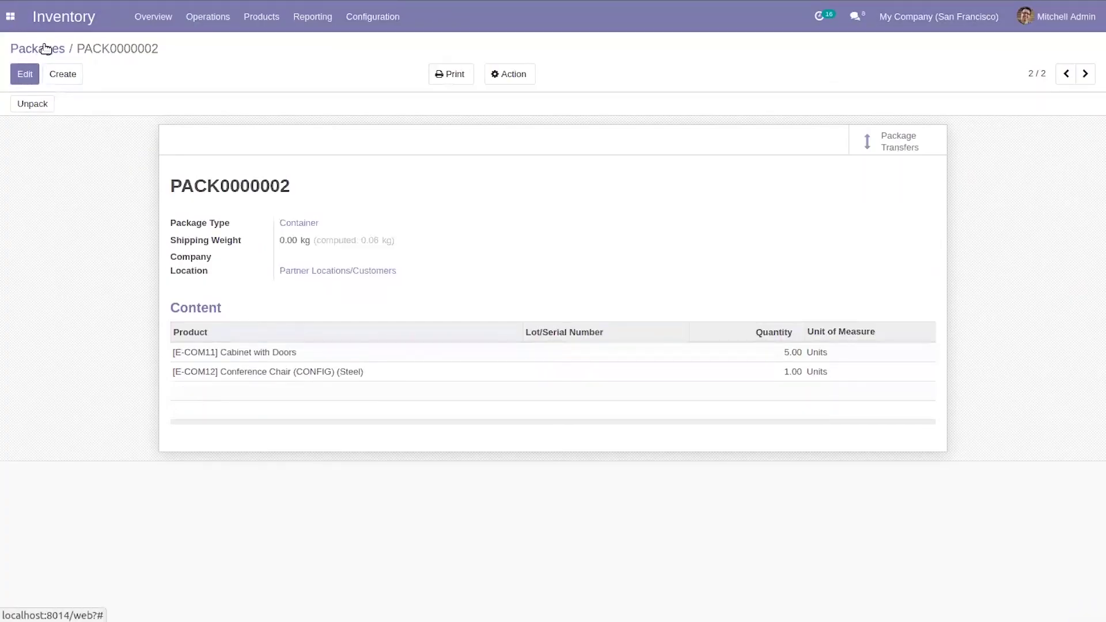
{"action": "left_click", "coordinate": [38, 48]}
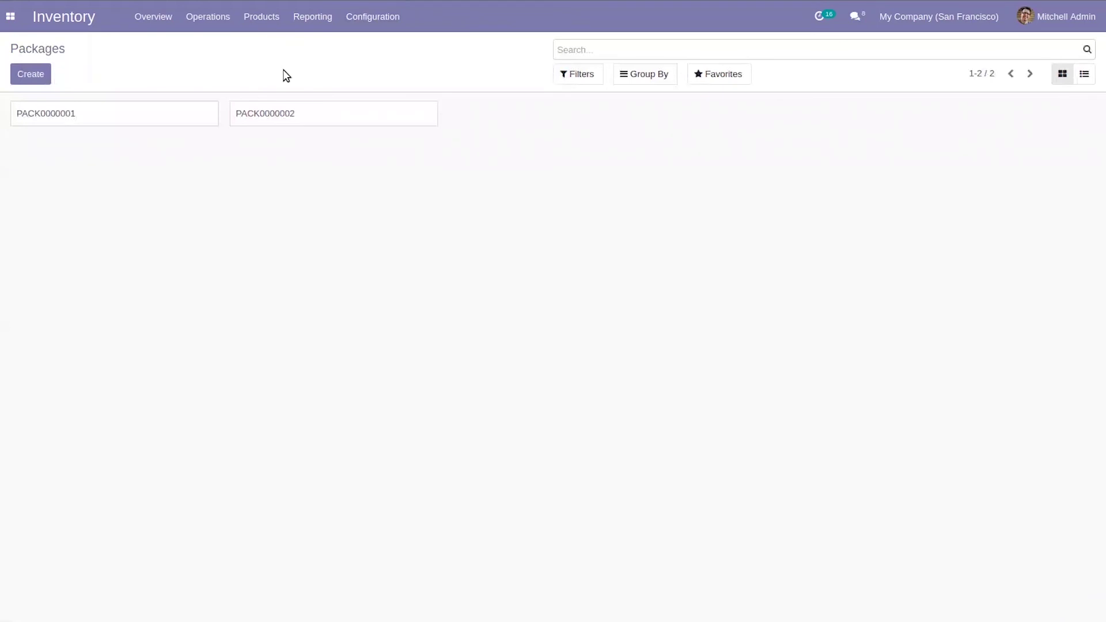